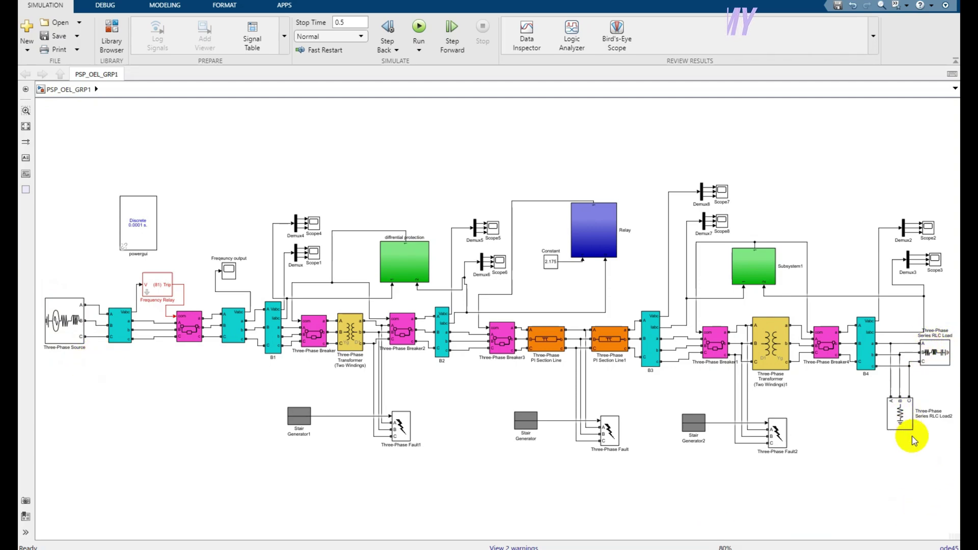
Select each transformer, three-phase breaker, B1–B4 measurement bus and V-I measurement in turn
click(776, 350)
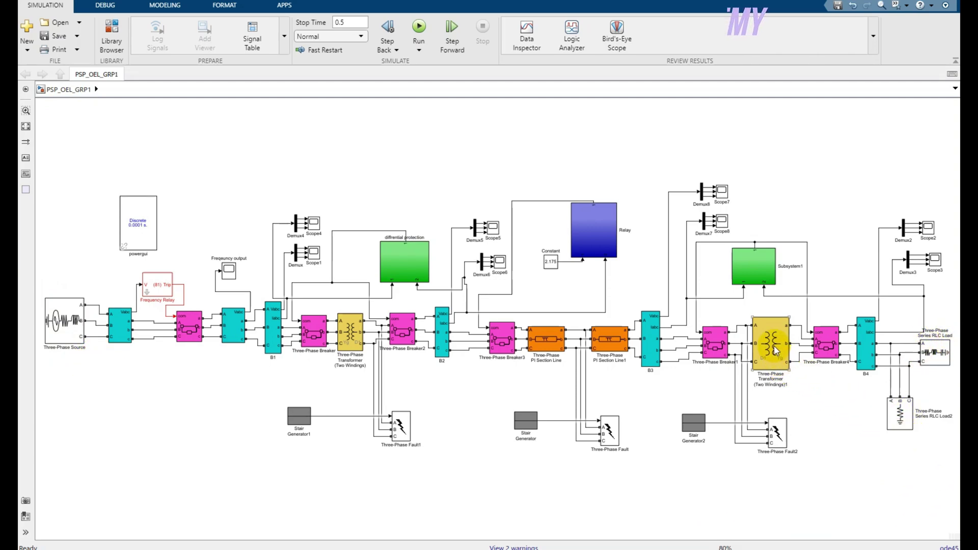
click(345, 344)
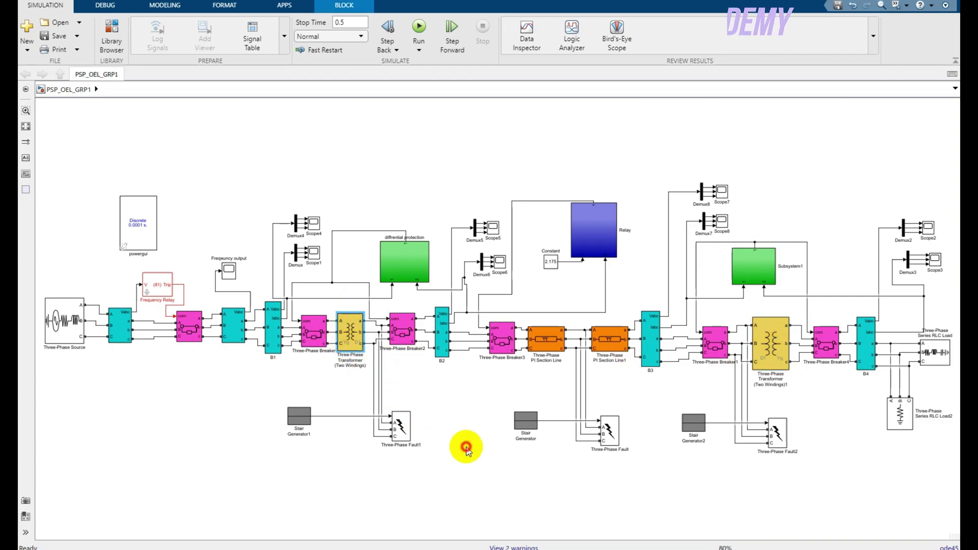
click(192, 335)
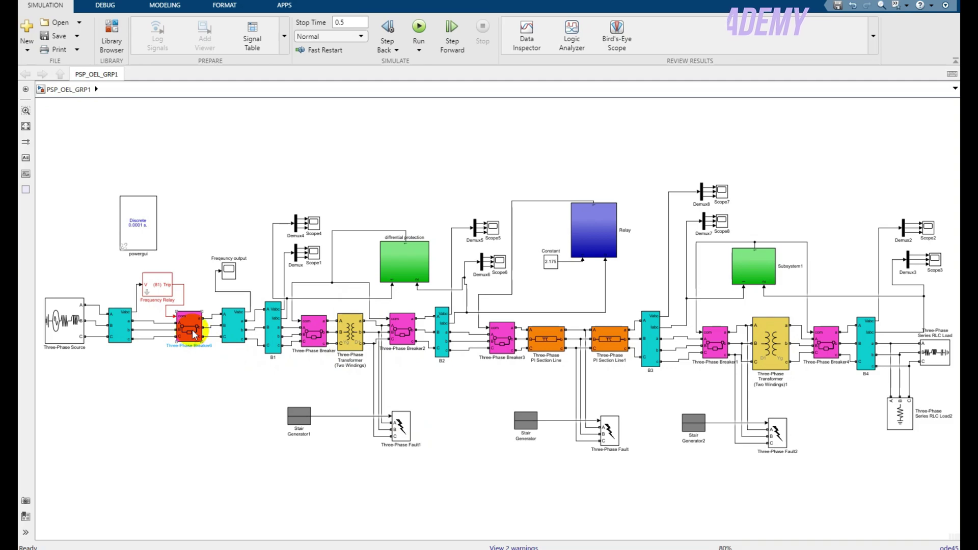
click(403, 333)
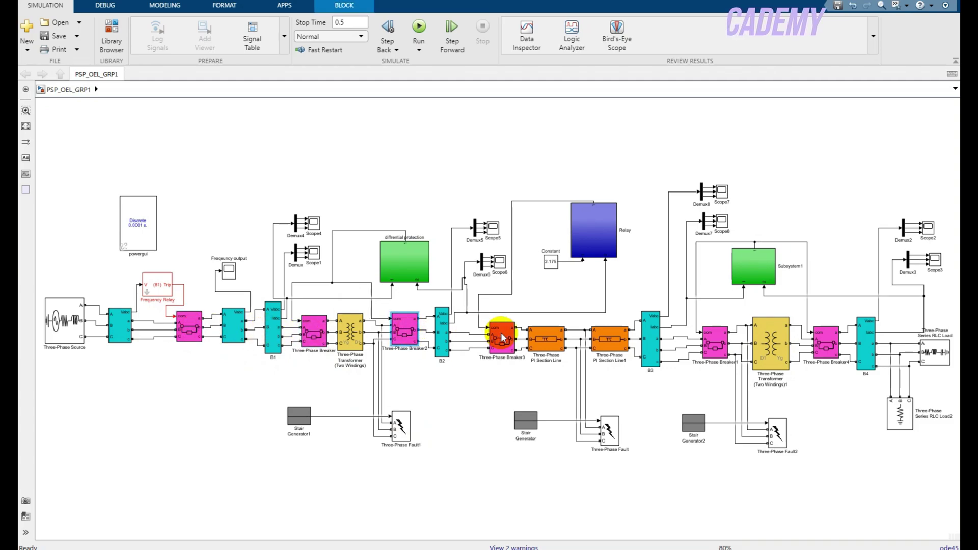
click(823, 357)
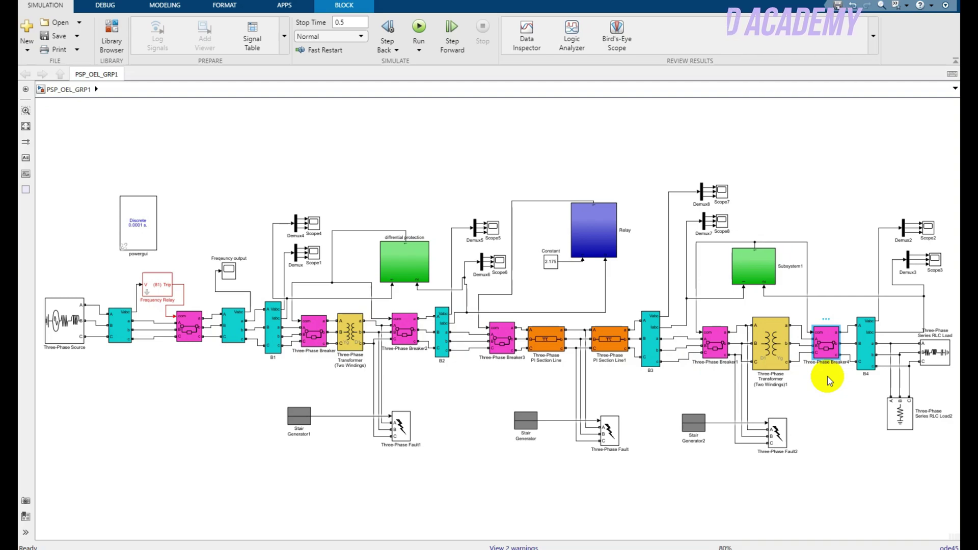
click(870, 357)
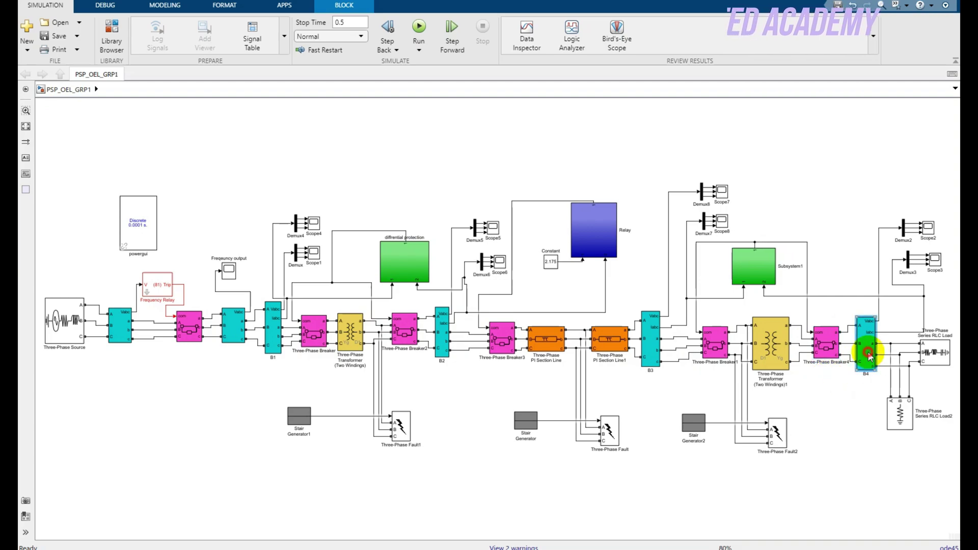
click(646, 334)
click(441, 331)
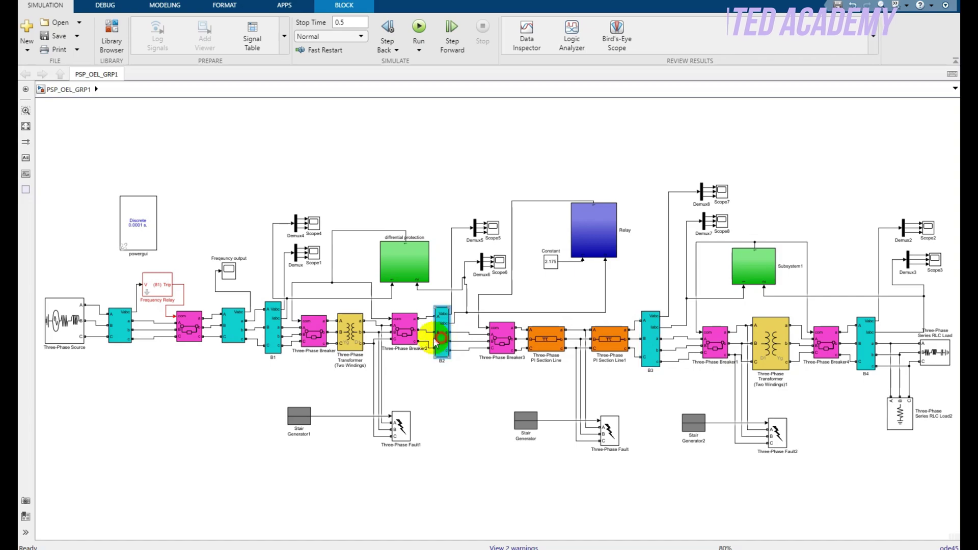
click(273, 331)
click(235, 334)
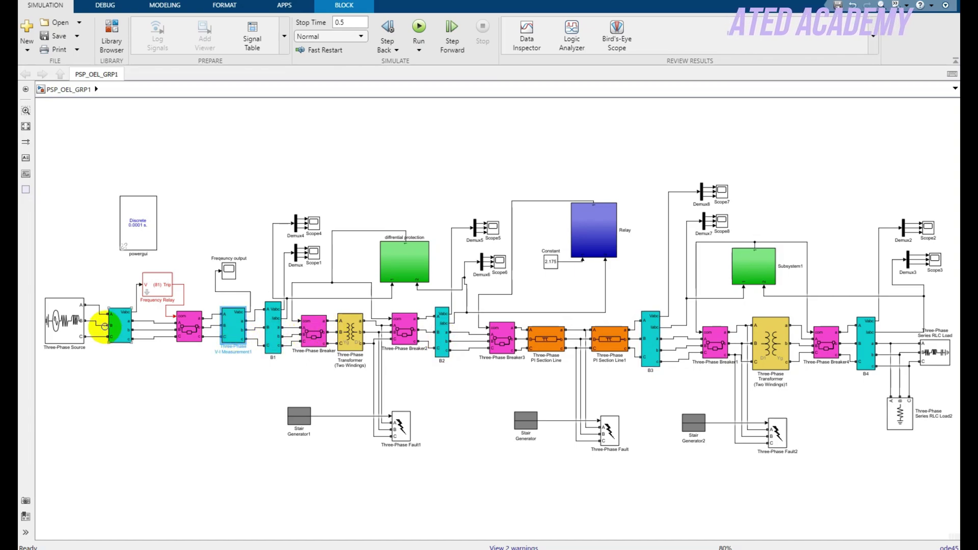
click(120, 328)
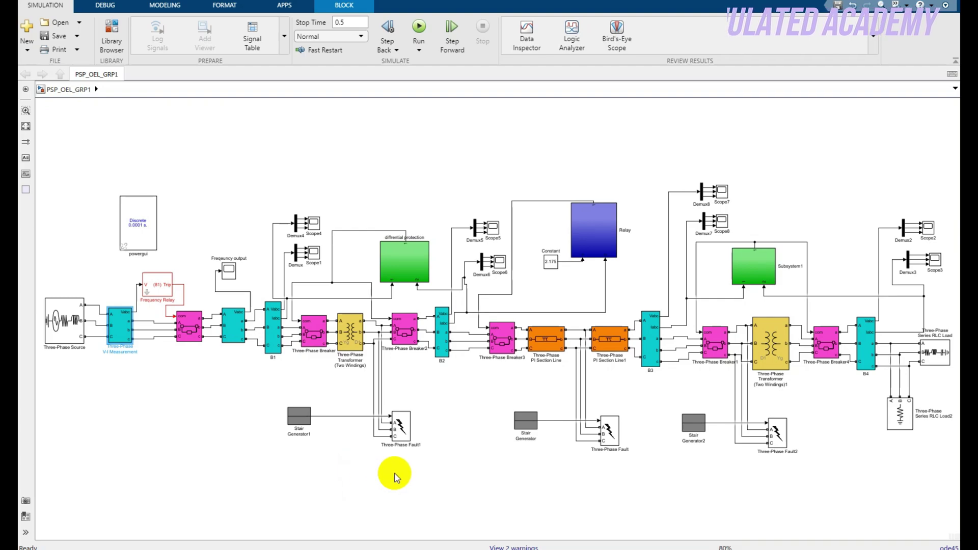
Select the three Three-Phase Fault blocks, the Stair Generators, both subsystems and the Relay block
click(401, 427)
drag(610, 425, 615, 425)
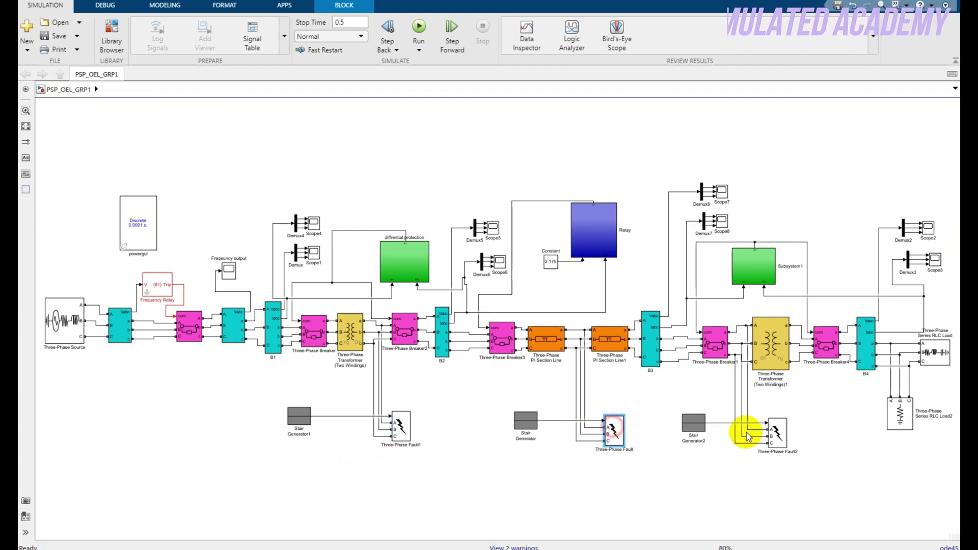
click(777, 433)
click(691, 421)
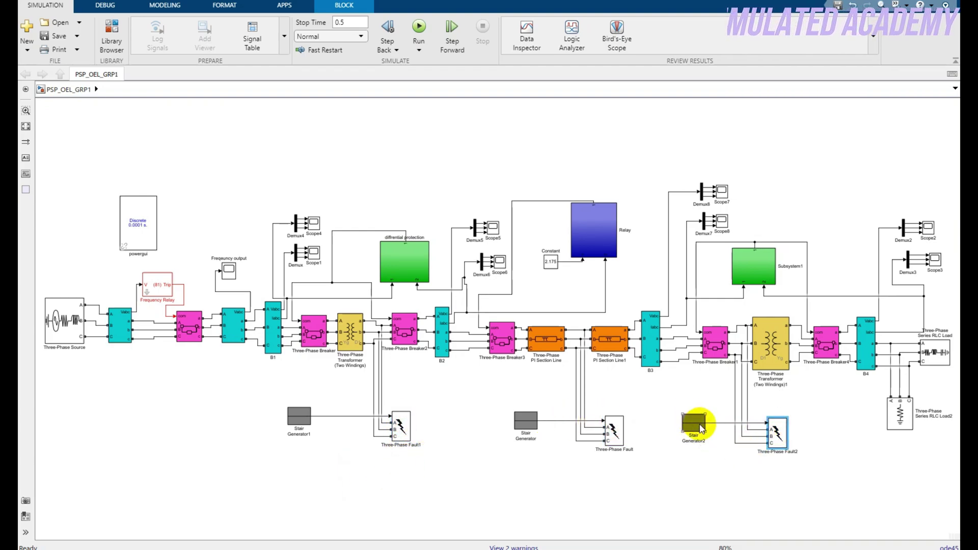
click(525, 421)
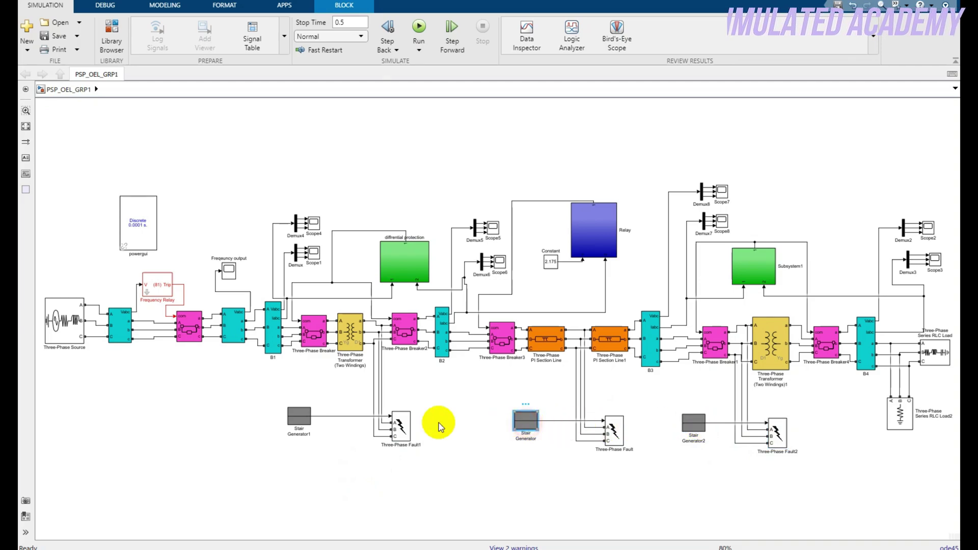
click(300, 419)
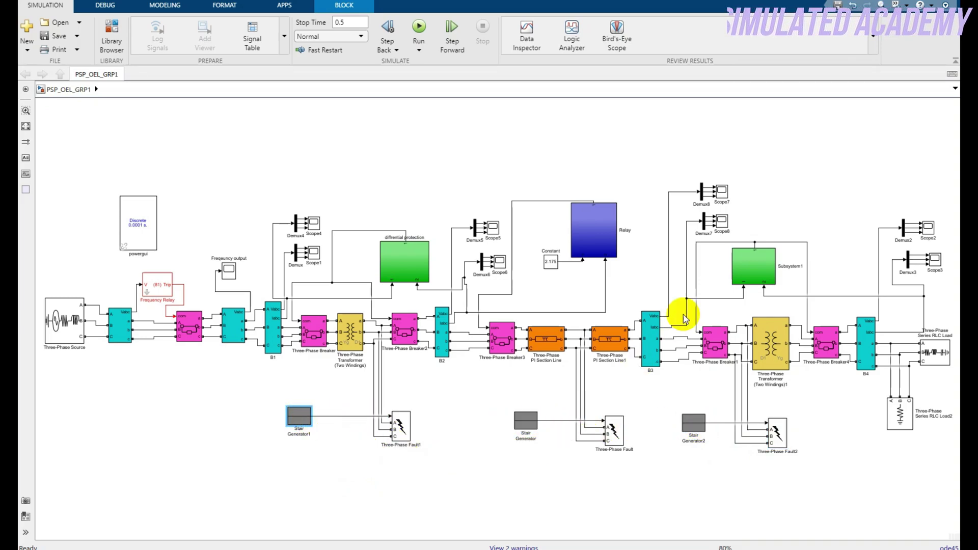
click(751, 272)
click(395, 269)
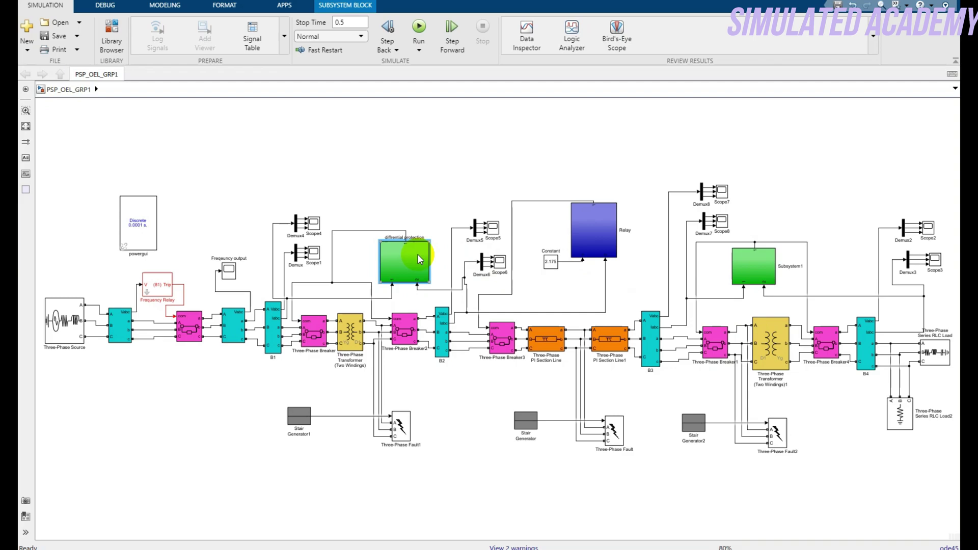
click(602, 241)
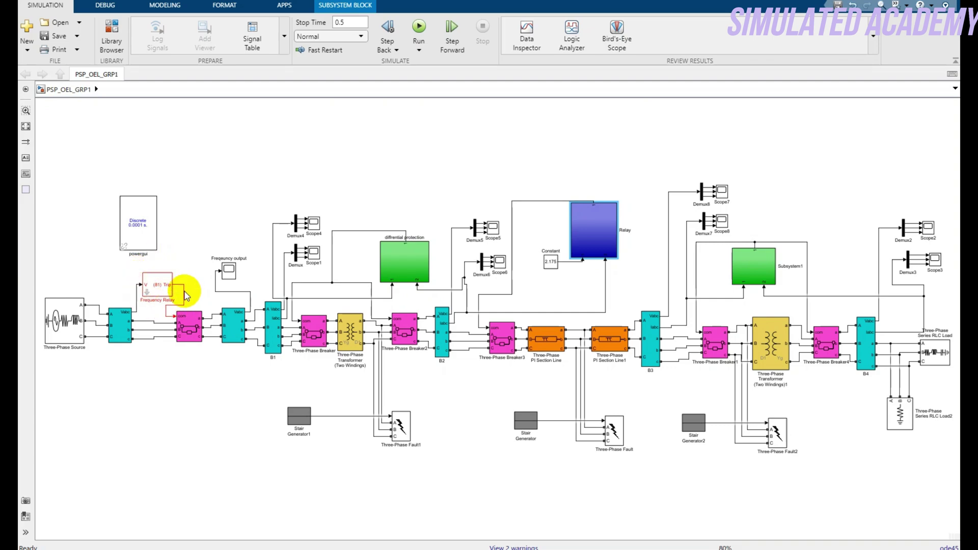
Run the simulation and zoom the Frequency output scope to under two wave cycles, then close it
click(419, 30)
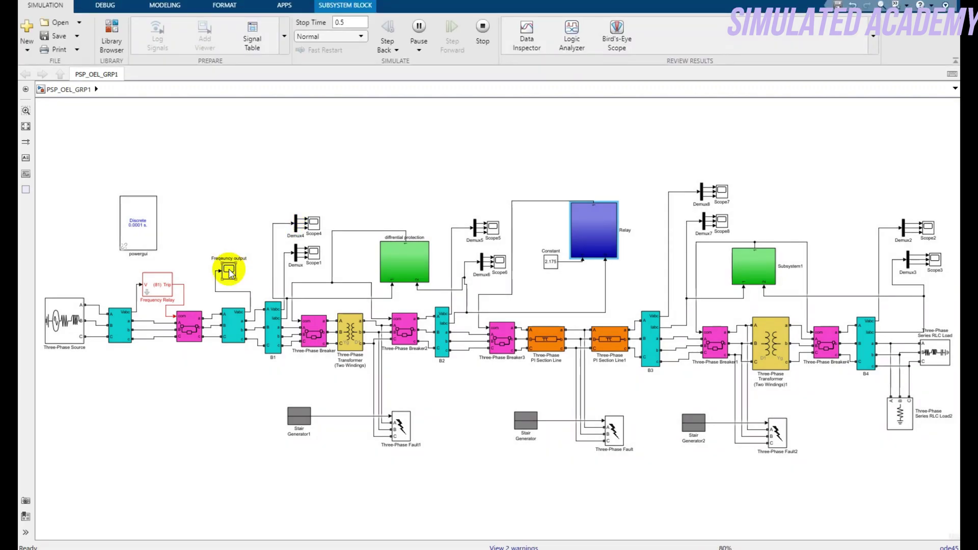
double_click(230, 272)
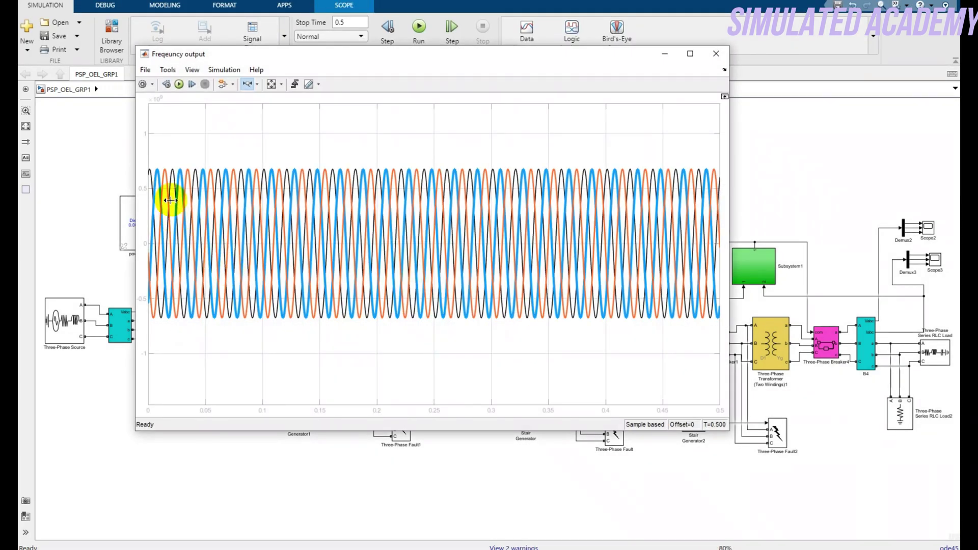
click(212, 240)
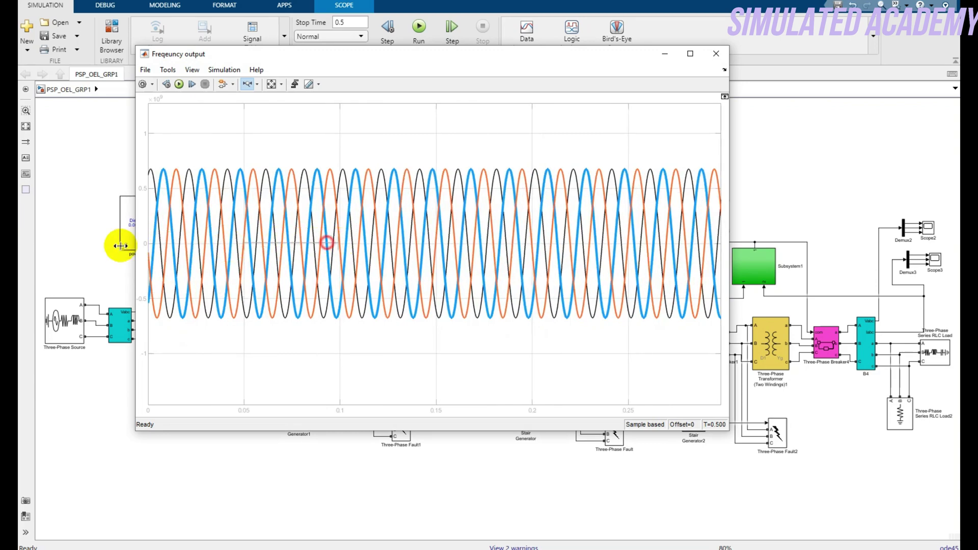
click(325, 245)
click(261, 214)
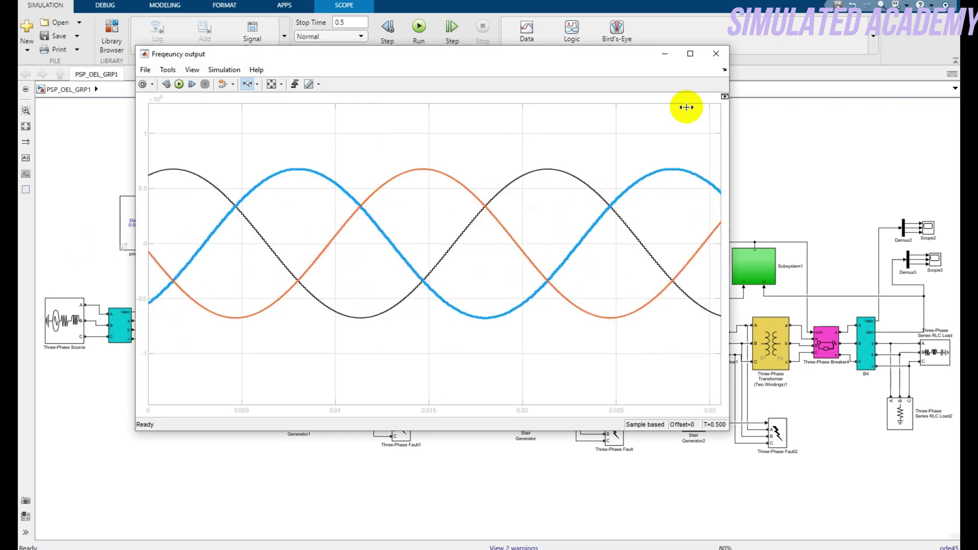
click(716, 54)
Review the Scope5, Scope6 and Scope7 waveforms one after another
double_click(492, 229)
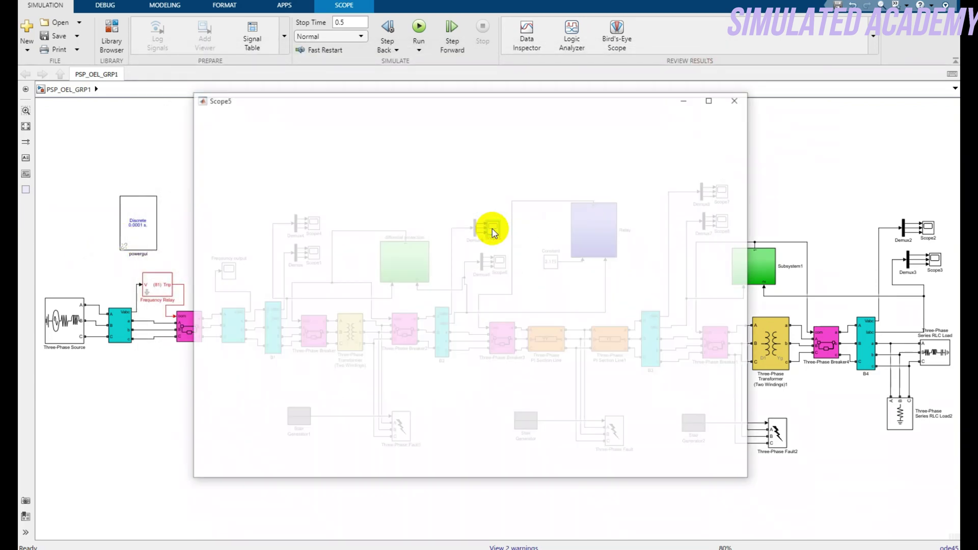
click(737, 102)
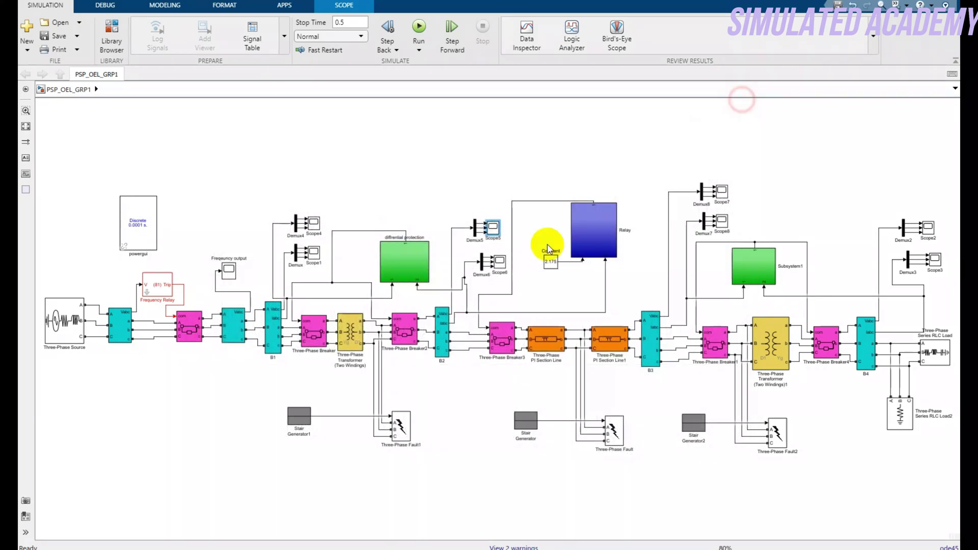
double_click(499, 263)
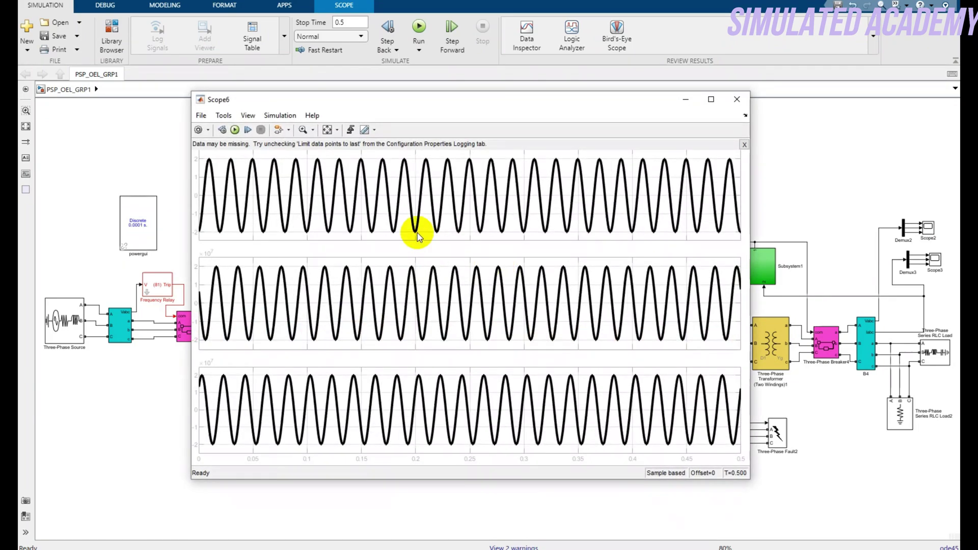
click(738, 100)
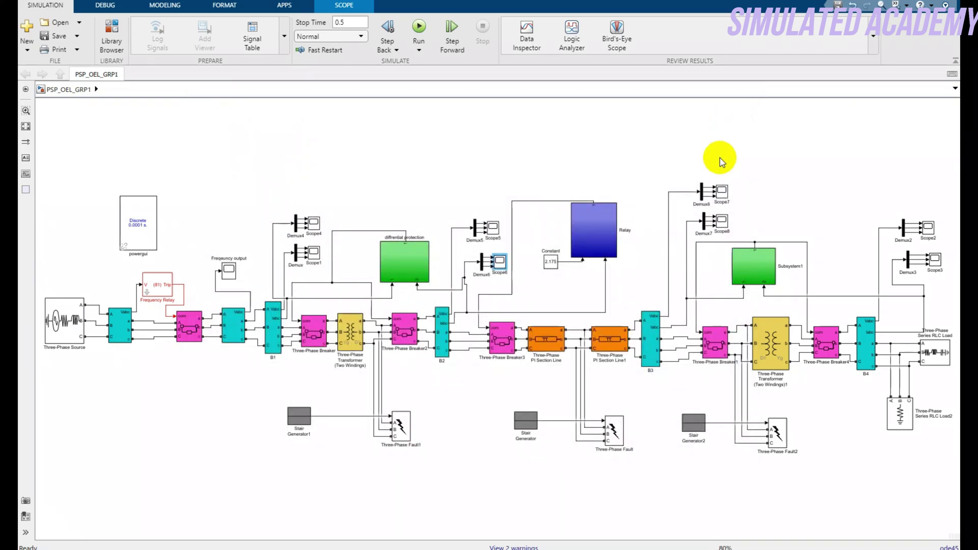
double_click(723, 194)
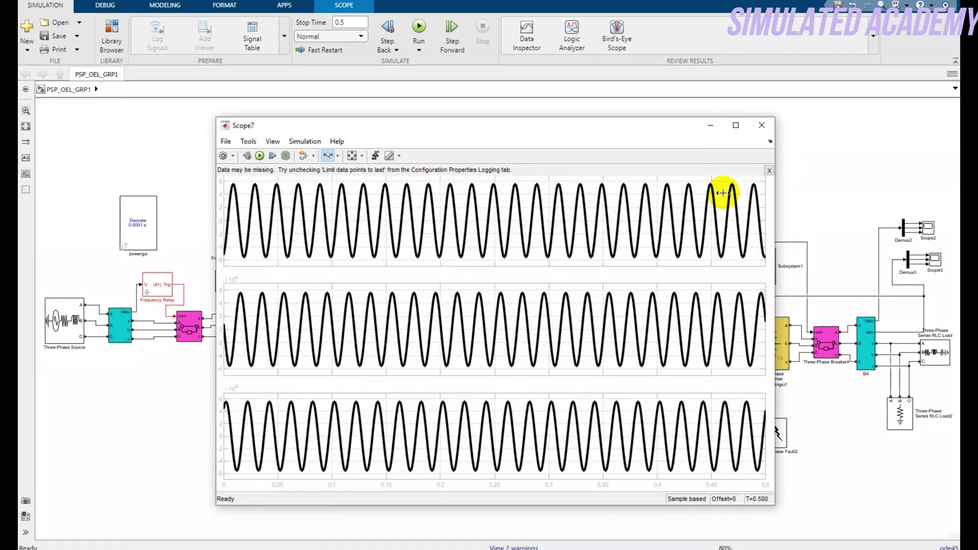
click(759, 142)
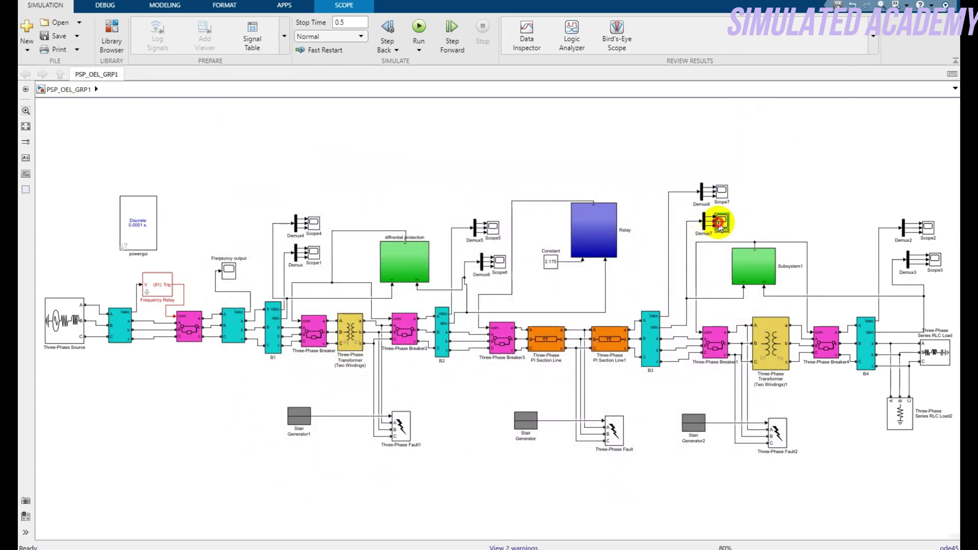
Review the Scope8 and Scope2 waveforms, then open Scope3
double_click(718, 221)
click(737, 99)
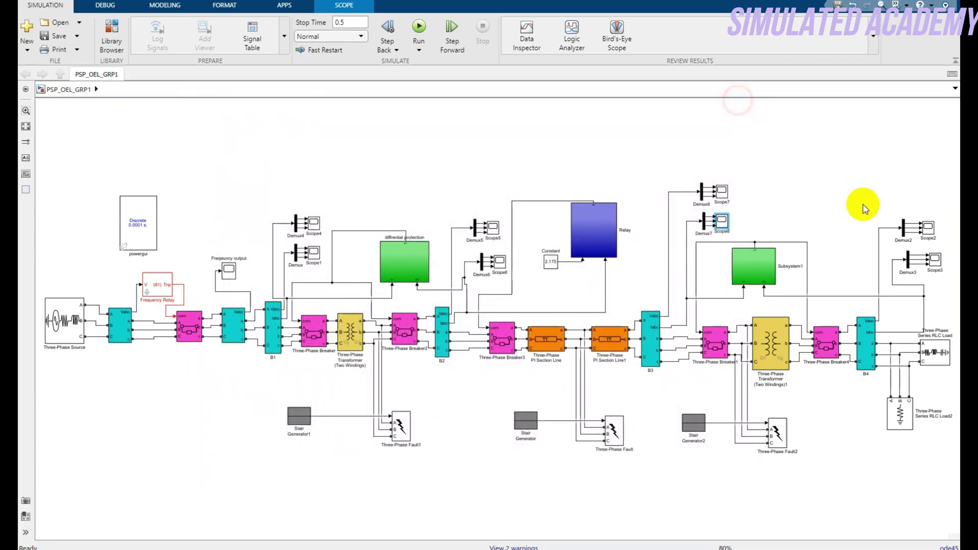
double_click(929, 230)
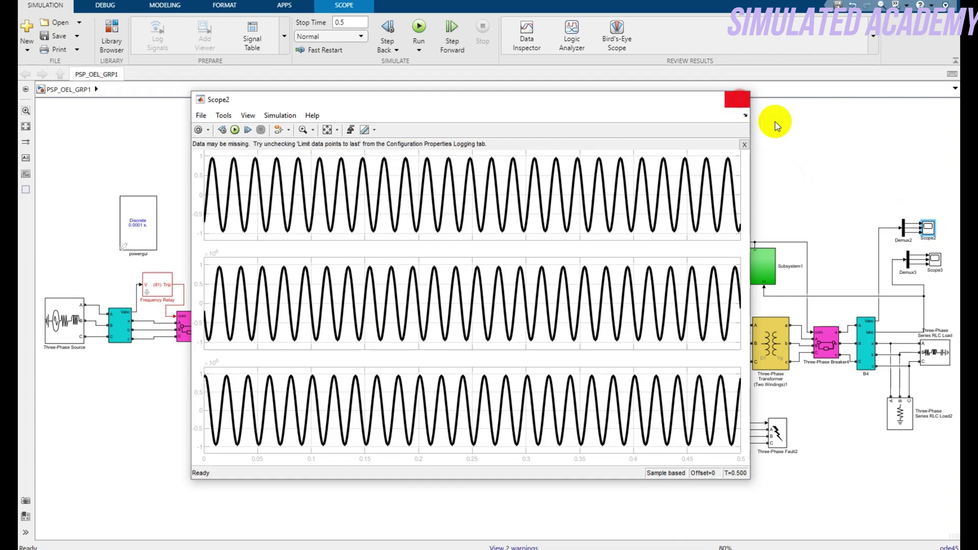
click(737, 99)
click(935, 260)
double_click(935, 260)
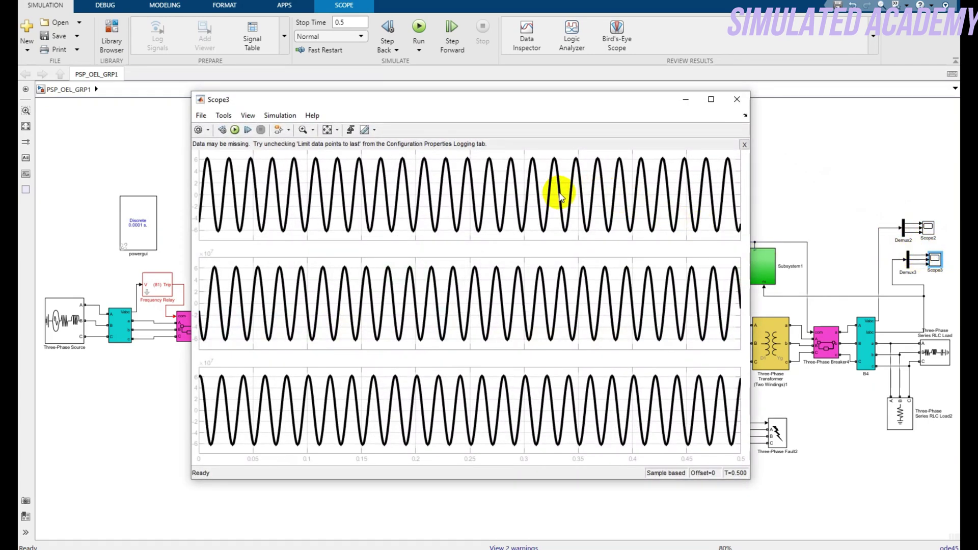
Set the Three-Phase Source frequency to 60 Hz
click(736, 99)
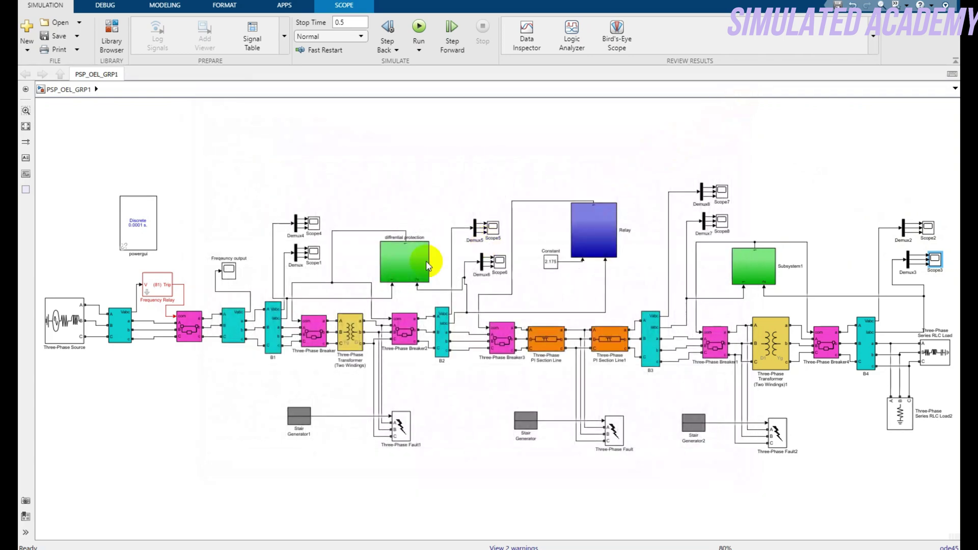
double_click(65, 322)
double_click(189, 318)
text(5)
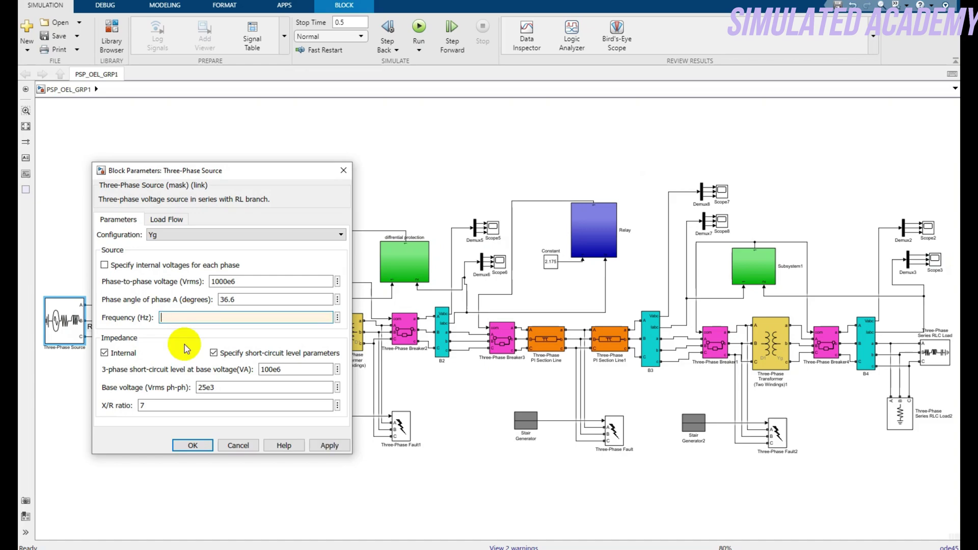
text(60)
click(201, 449)
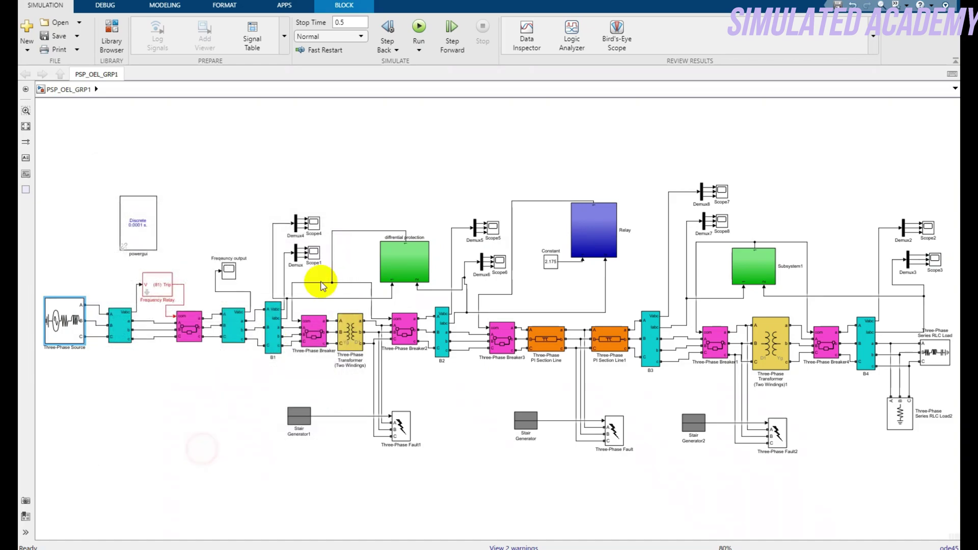
Run the simulation and zoom the Frequency output scope around the trip near 0.15 s
click(420, 36)
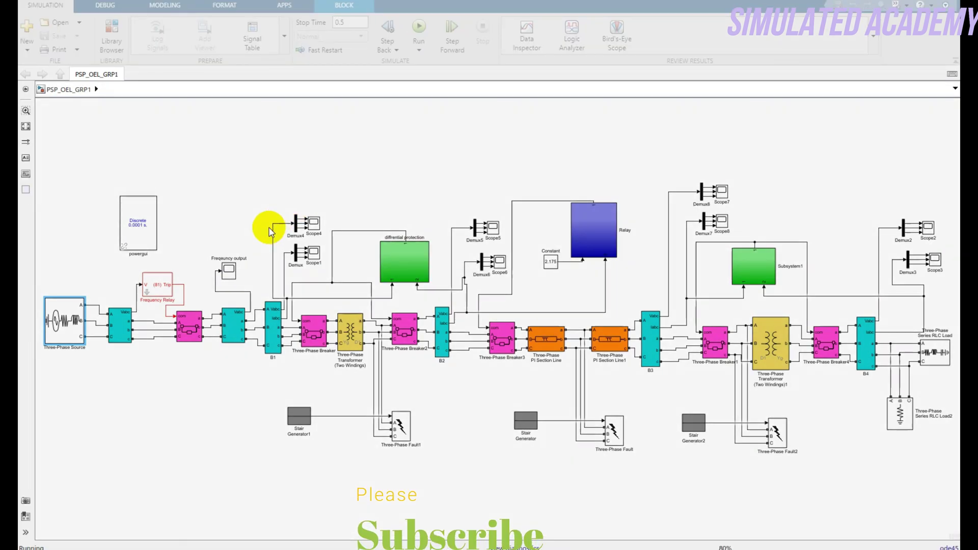
double_click(225, 273)
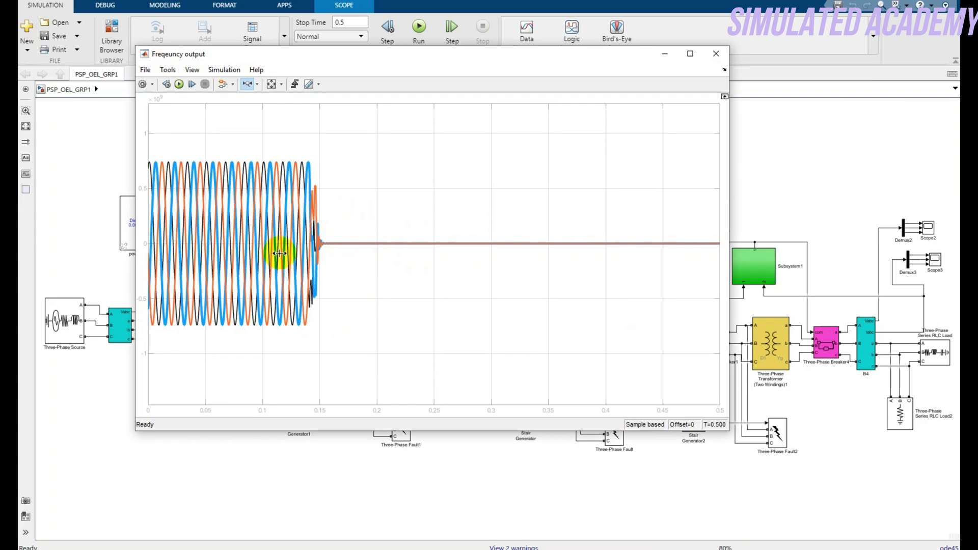
drag(382, 277, 188, 265)
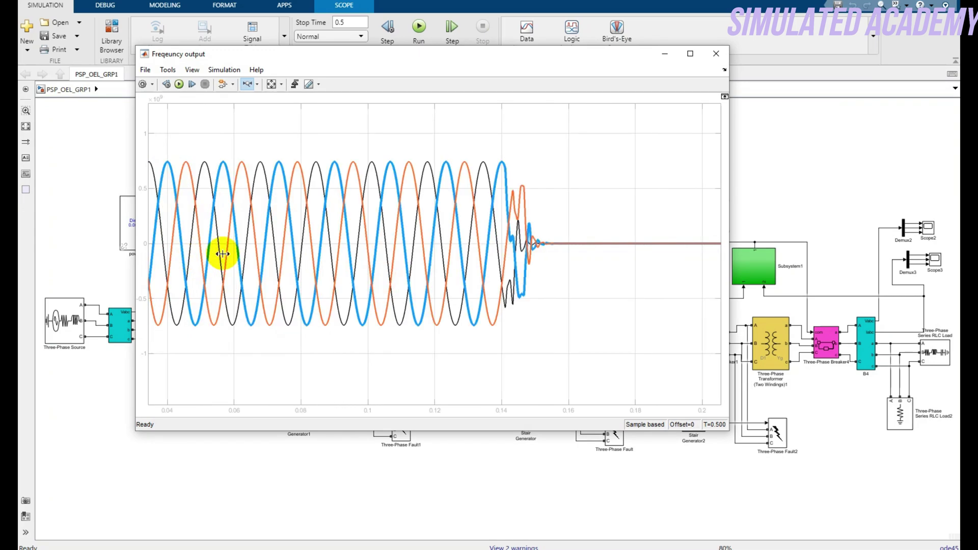
Change the Three-Phase Source frequency to 40 Hz
click(715, 54)
double_click(61, 320)
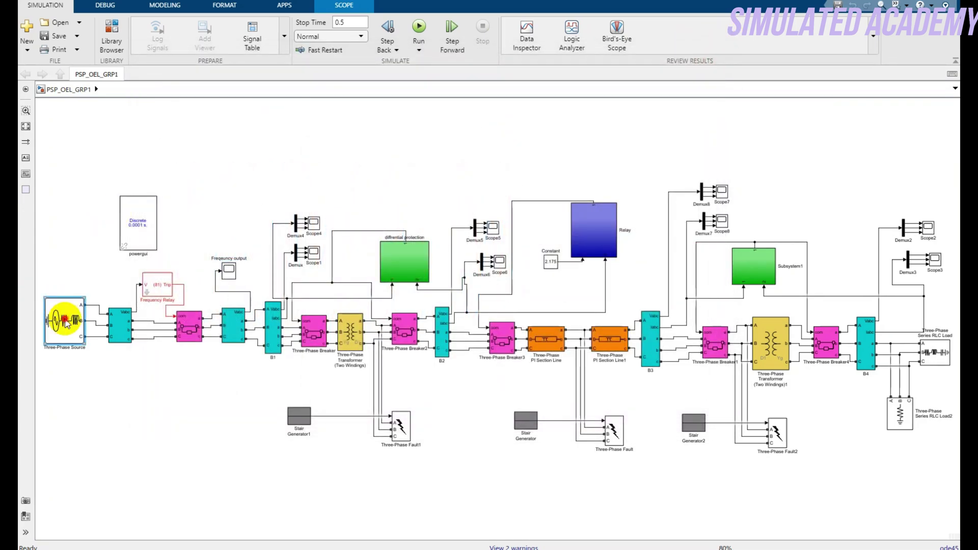
double_click(201, 319)
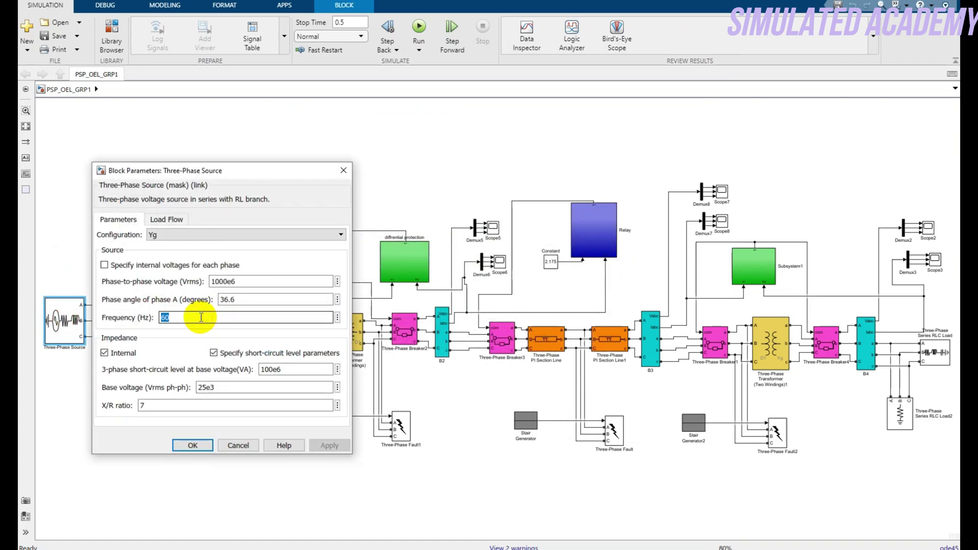
text(40)
click(202, 451)
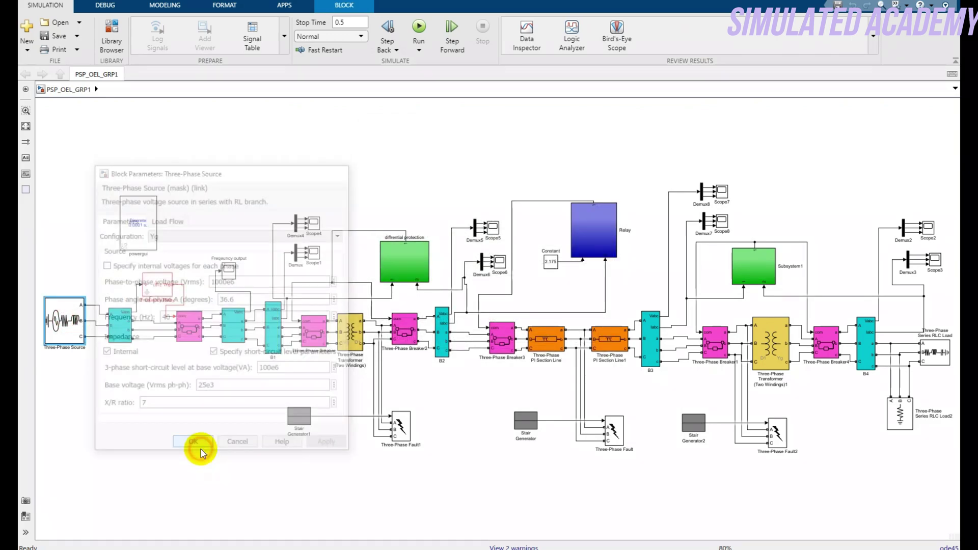
Simulate, zoom the Frequency output scope to about 0.07–0.23 s, then stop the run
click(418, 28)
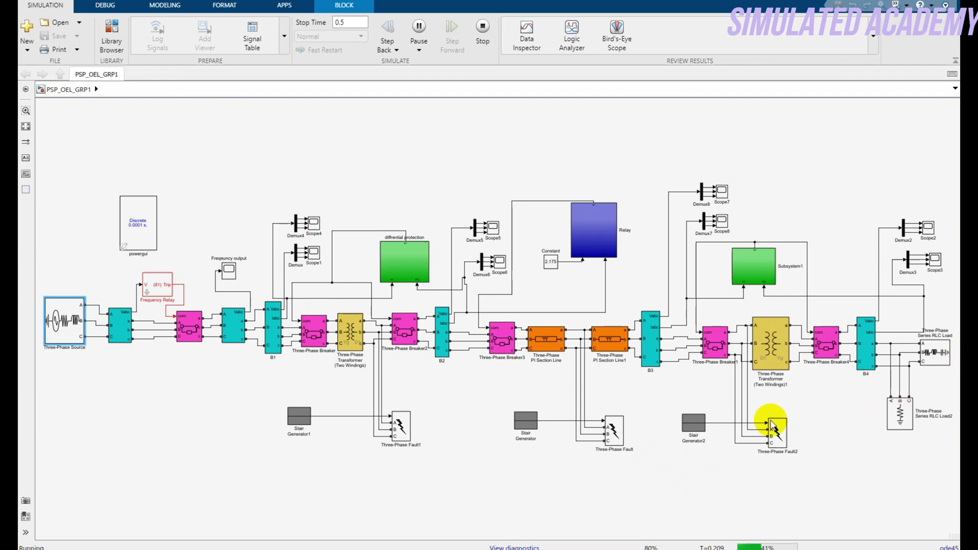
double_click(230, 272)
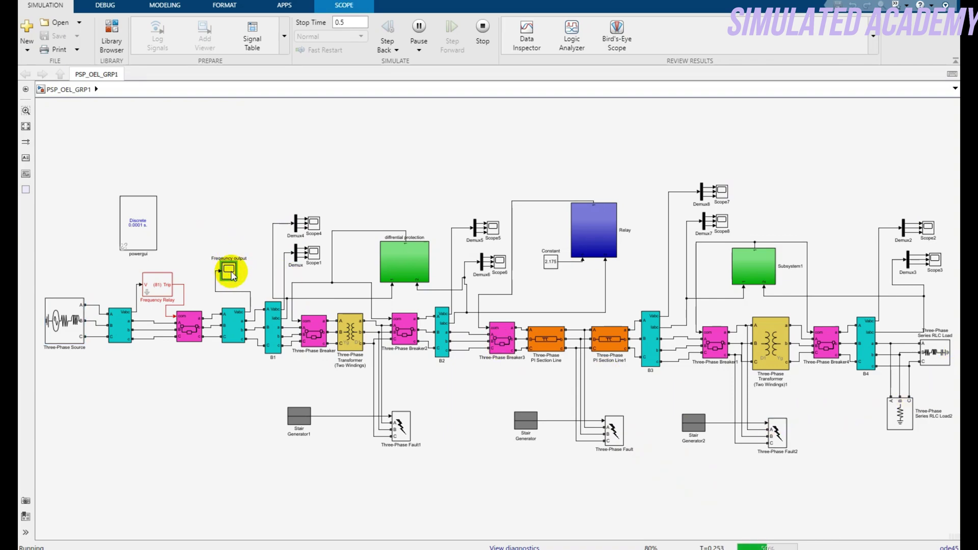
drag(409, 260, 224, 262)
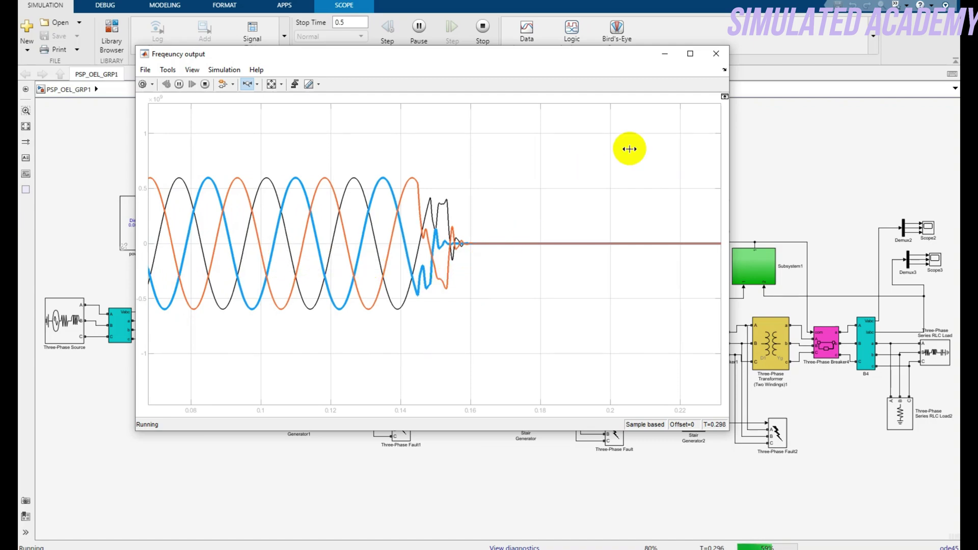
click(716, 53)
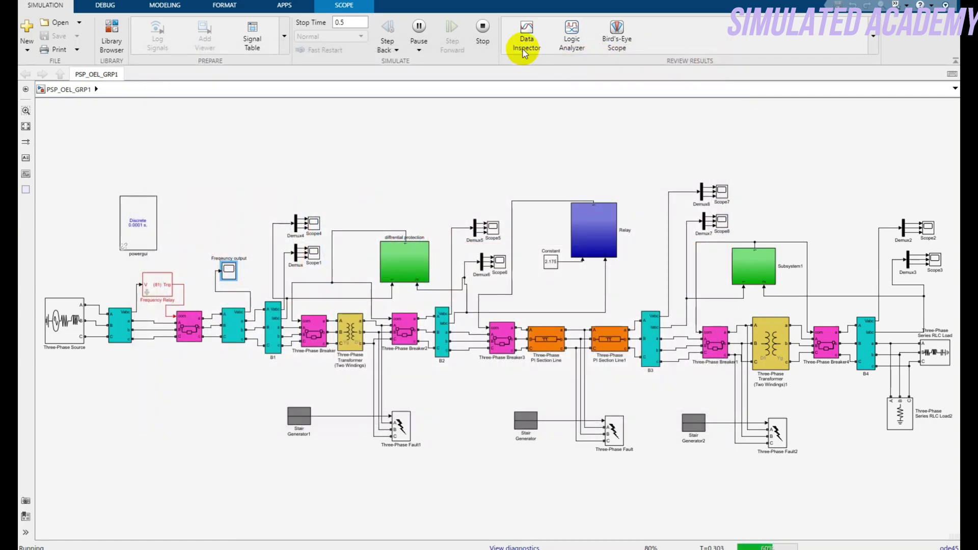
click(482, 28)
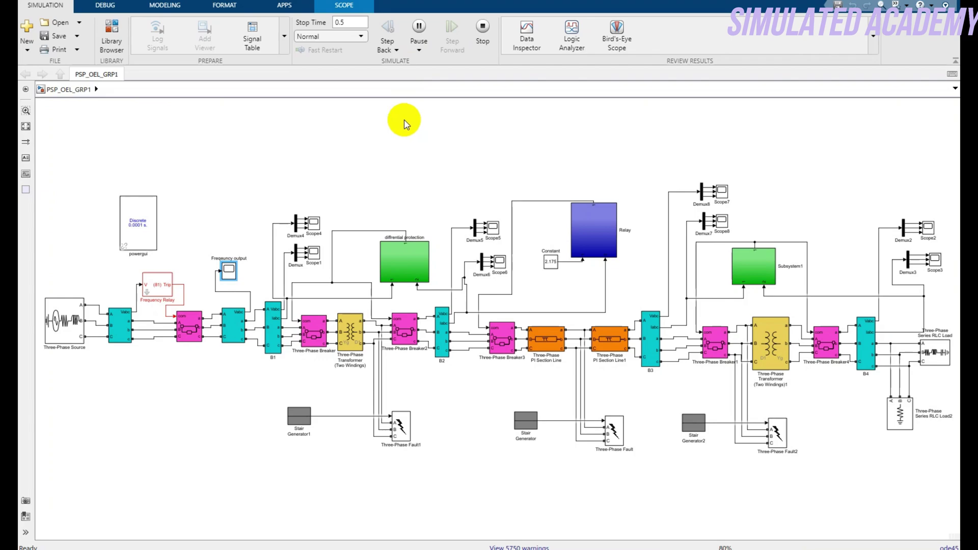
Restore the Three-Phase Source frequency to 50 Hz
double_click(66, 320)
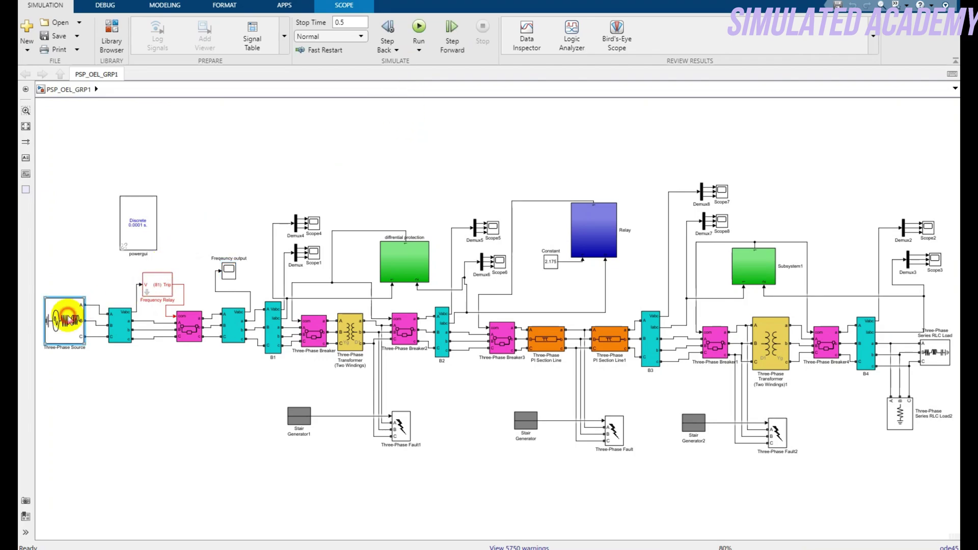
click(188, 318)
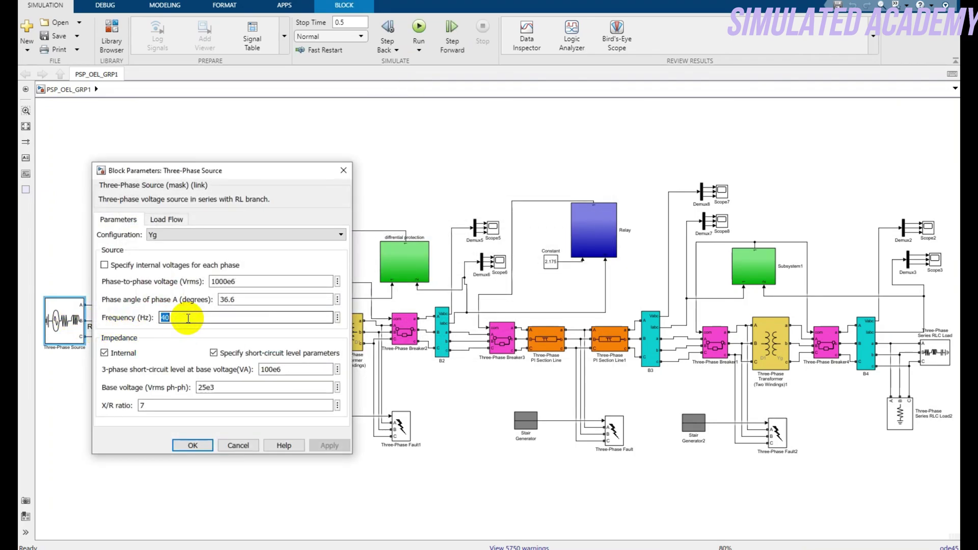
text(50)
click(192, 445)
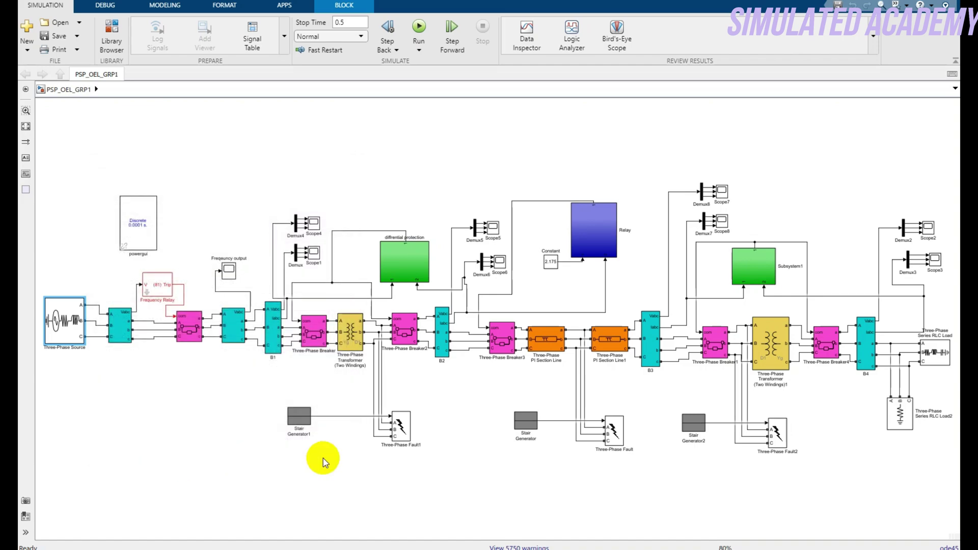
Change Stair Generator1's Amplitude to [0, 1, 0, 0]
double_click(303, 417)
click(345, 421)
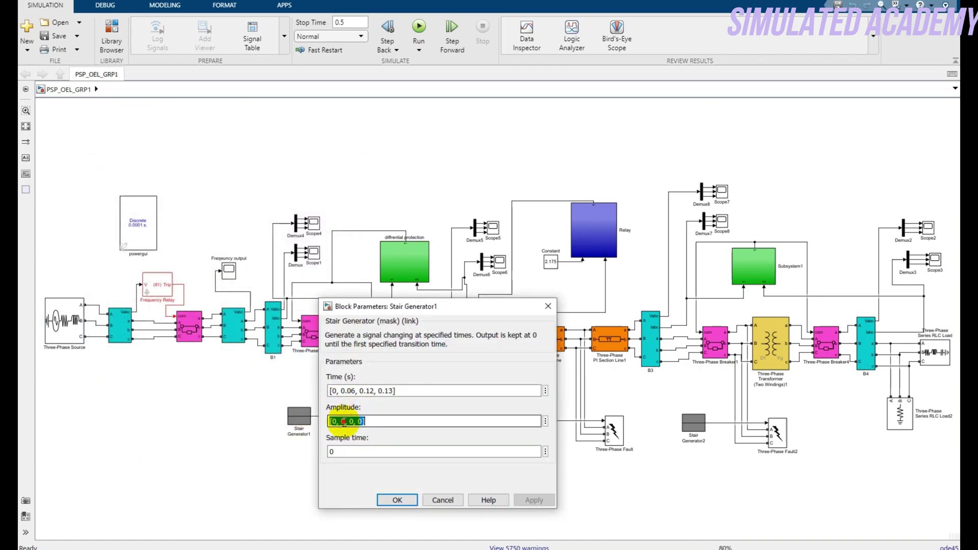
click(346, 421)
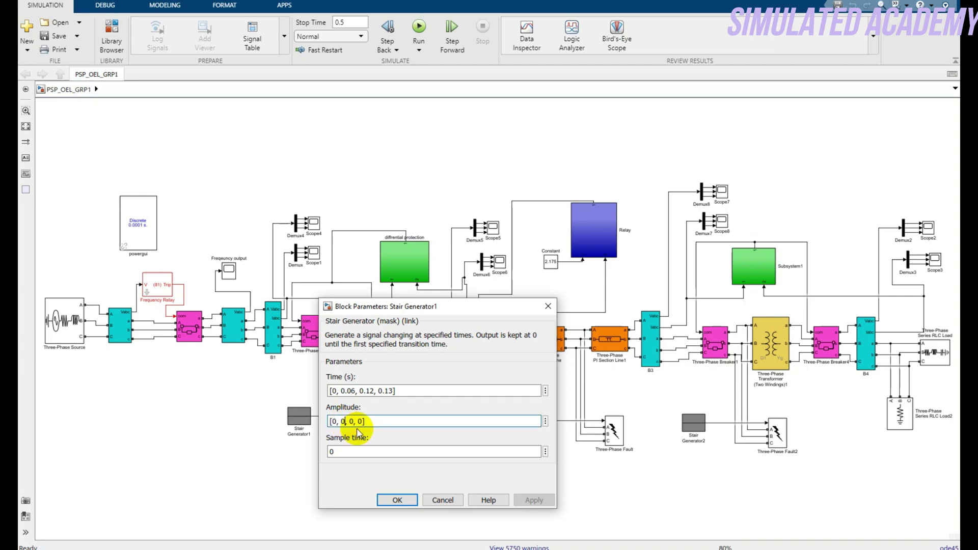
key(BackSpace)
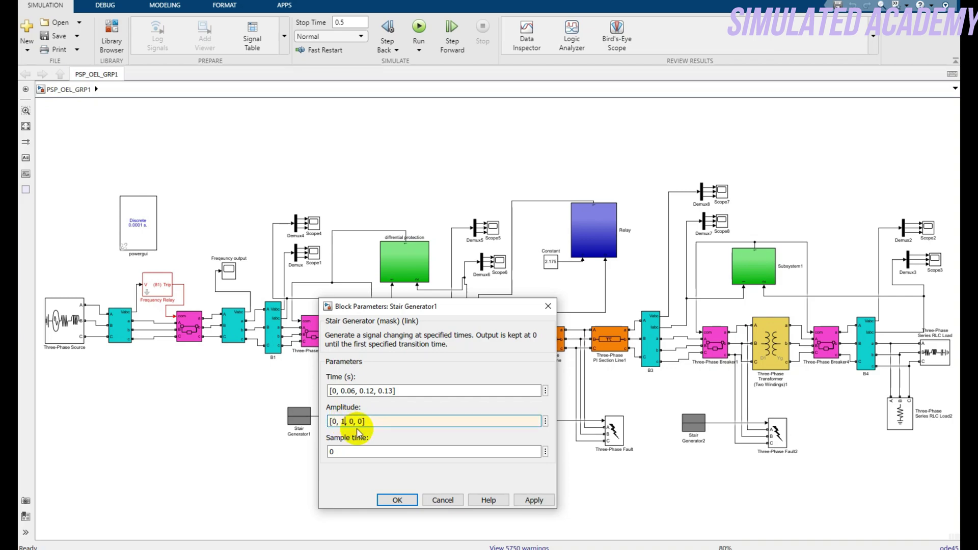
click(397, 500)
Run the simulation and check the fault waveforms on Scope5
click(419, 28)
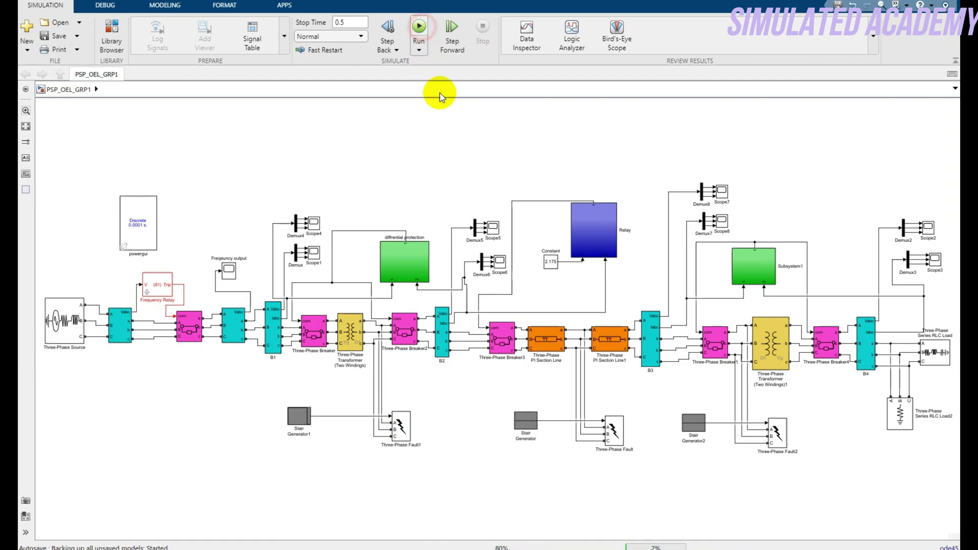
double_click(493, 229)
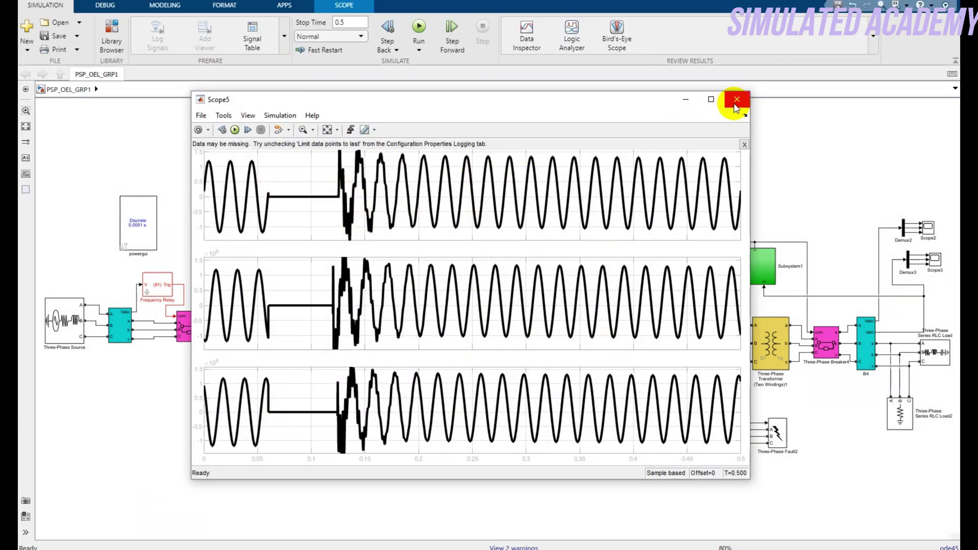
click(737, 100)
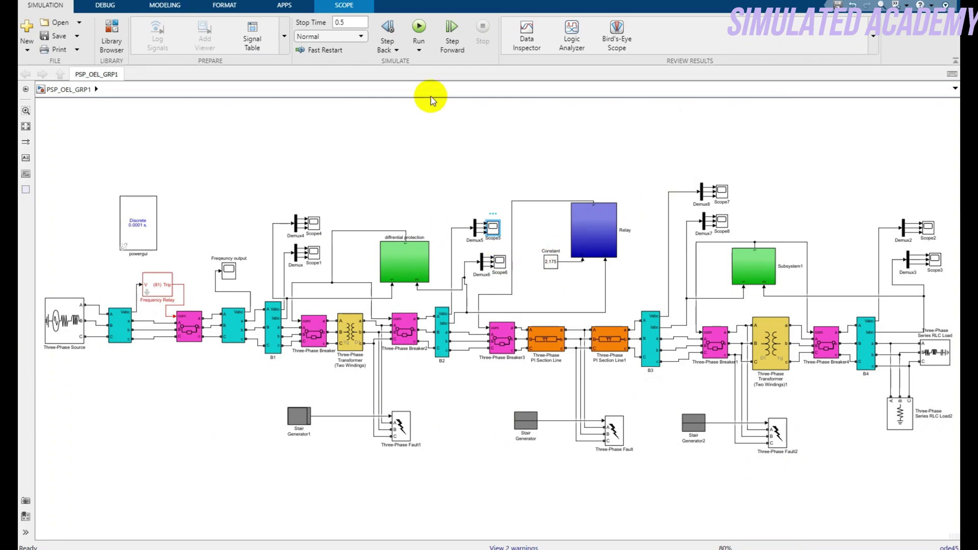
Reset Stair Generator1's fault amplitude back to zero
double_click(299, 416)
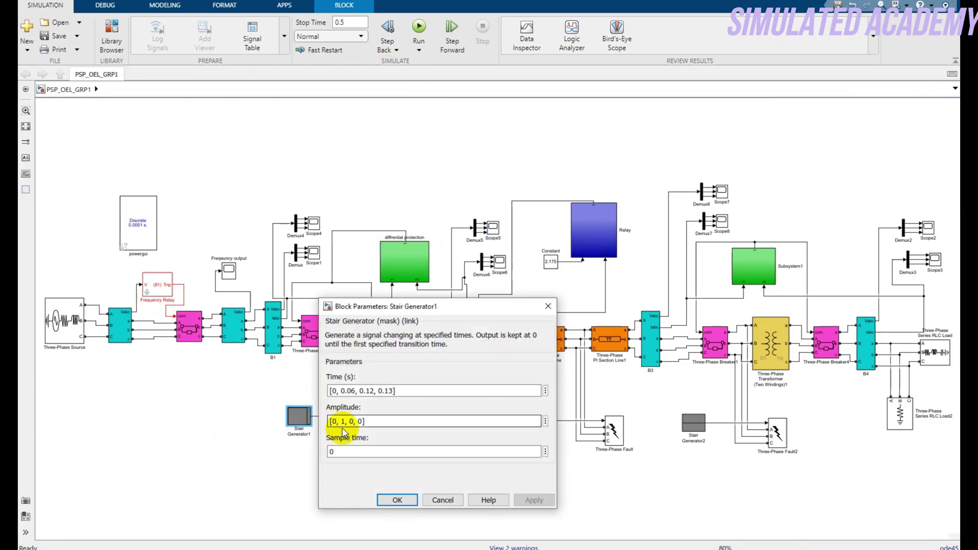
click(344, 422)
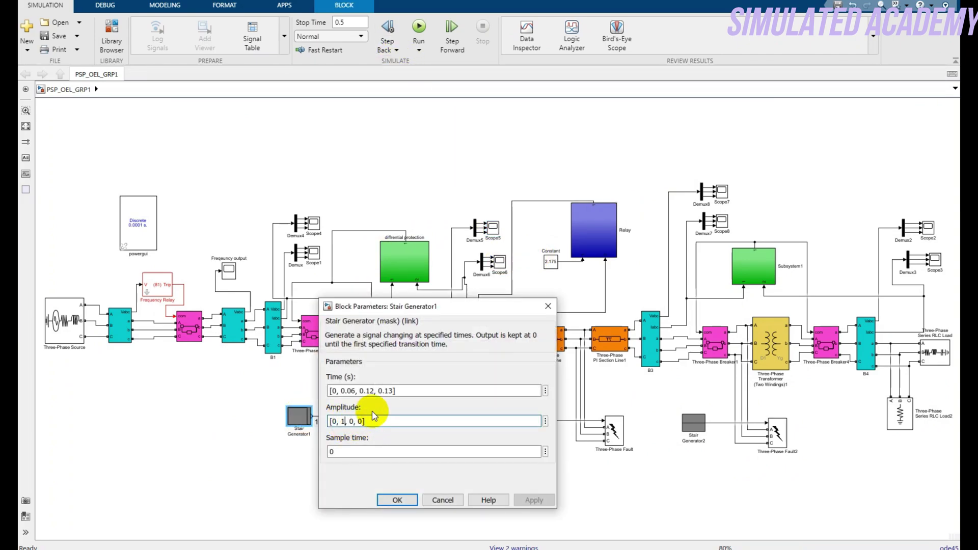
click(389, 498)
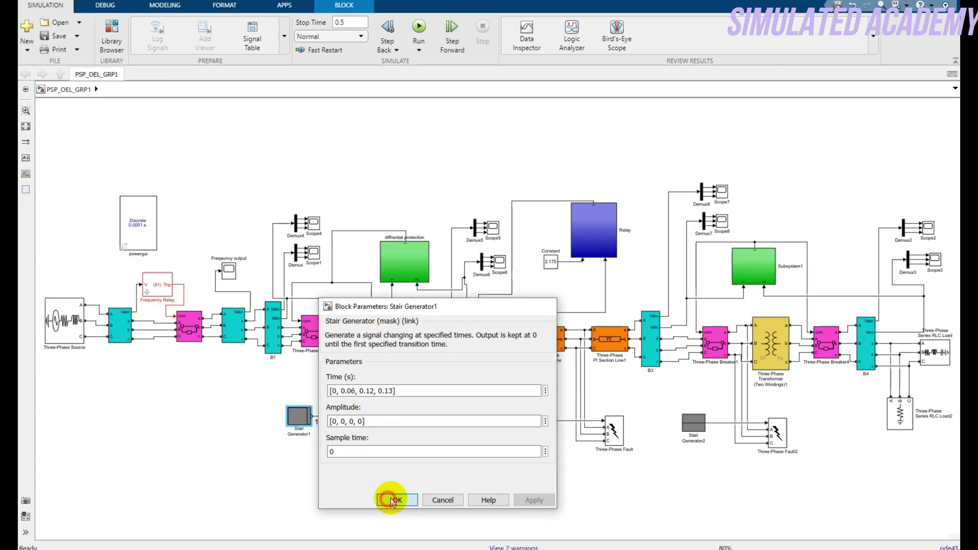
Set the middle Stair Generator's Amplitude to [0, 1, 0, 0]
click(523, 421)
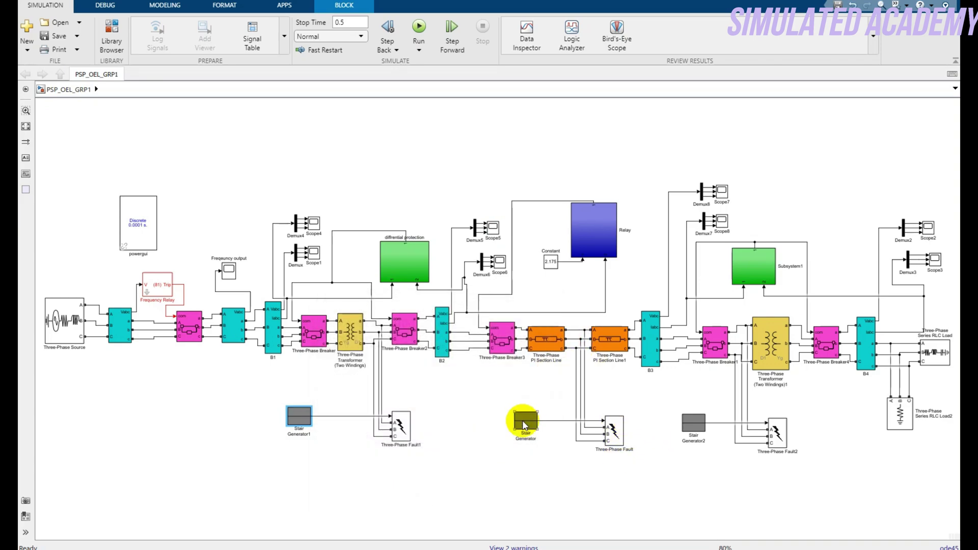
double_click(523, 422)
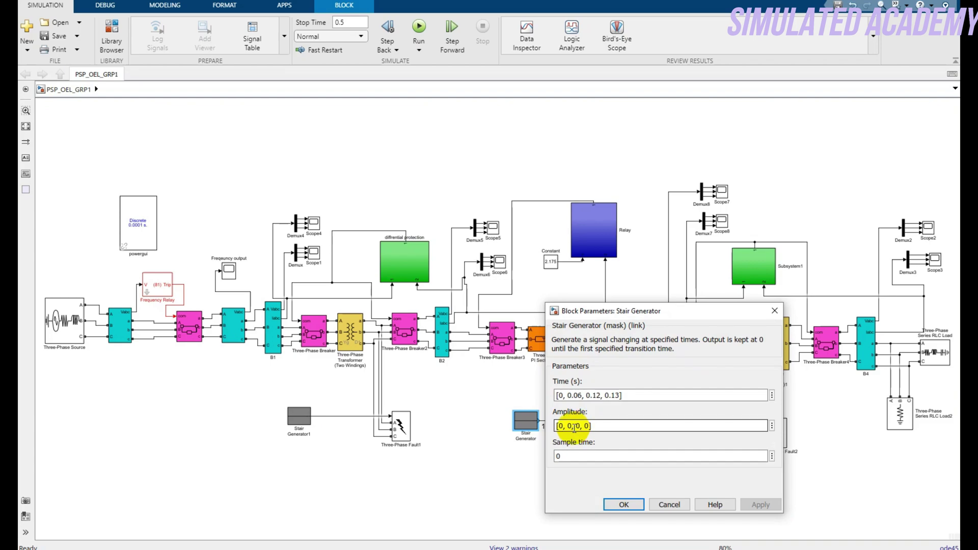
click(570, 426)
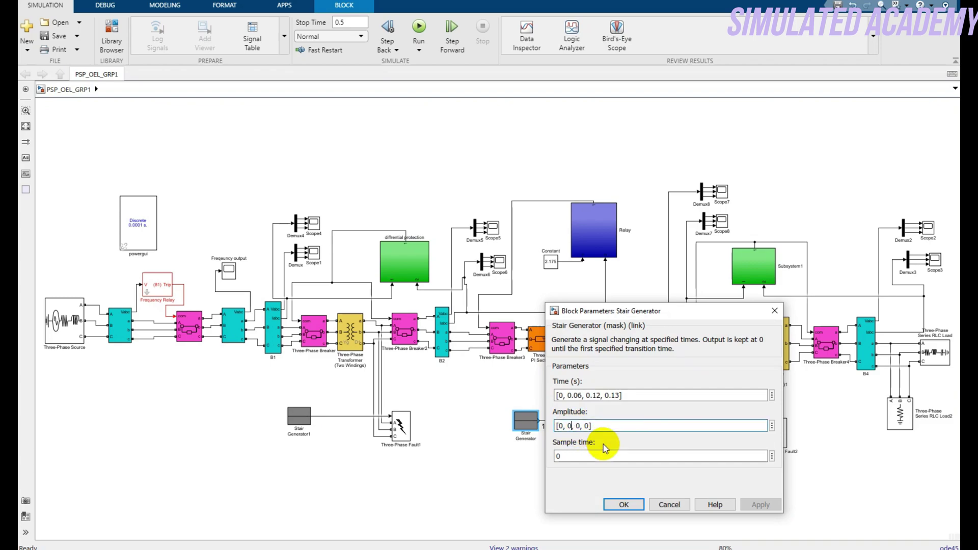
key(BackSpace)
text(1)
click(624, 505)
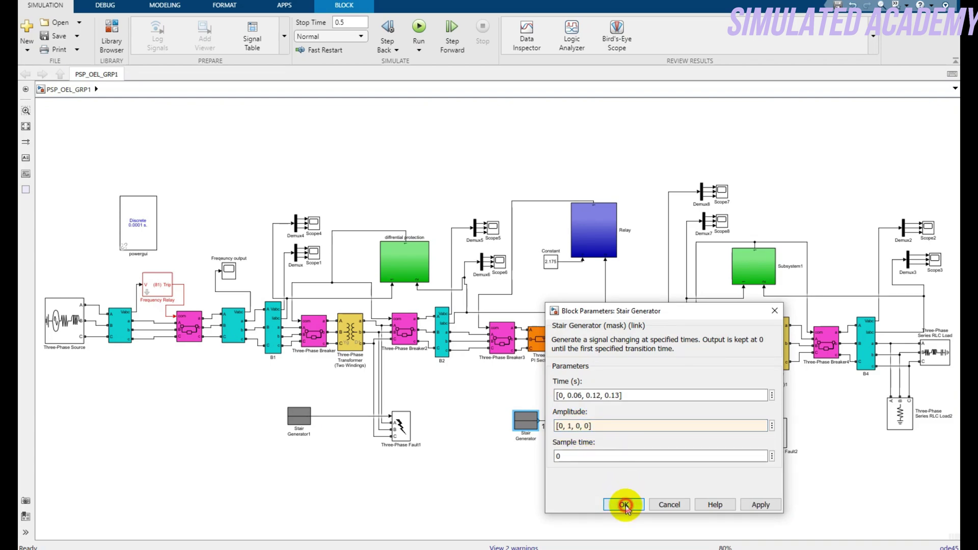
Run the simulation and review the fault waveforms on Scope8
click(420, 30)
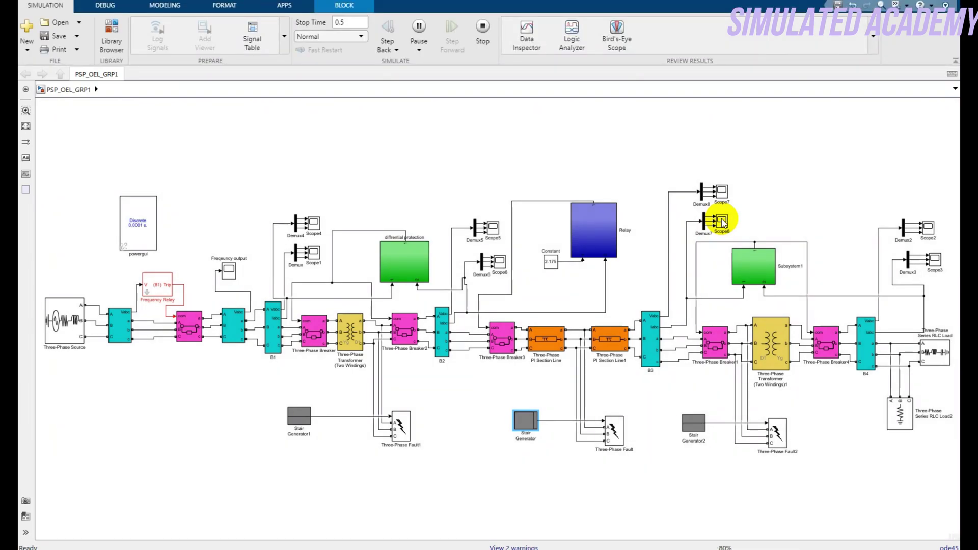
double_click(722, 223)
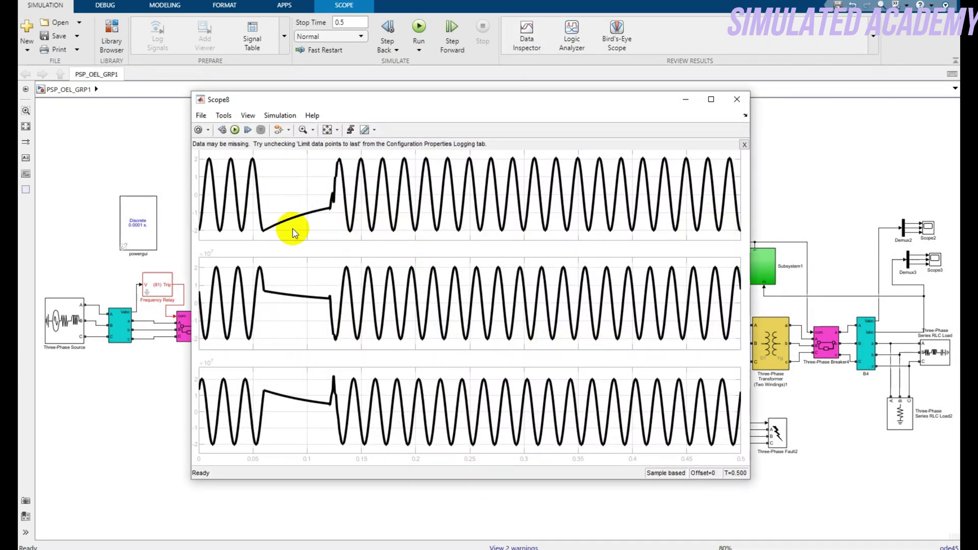
click(737, 99)
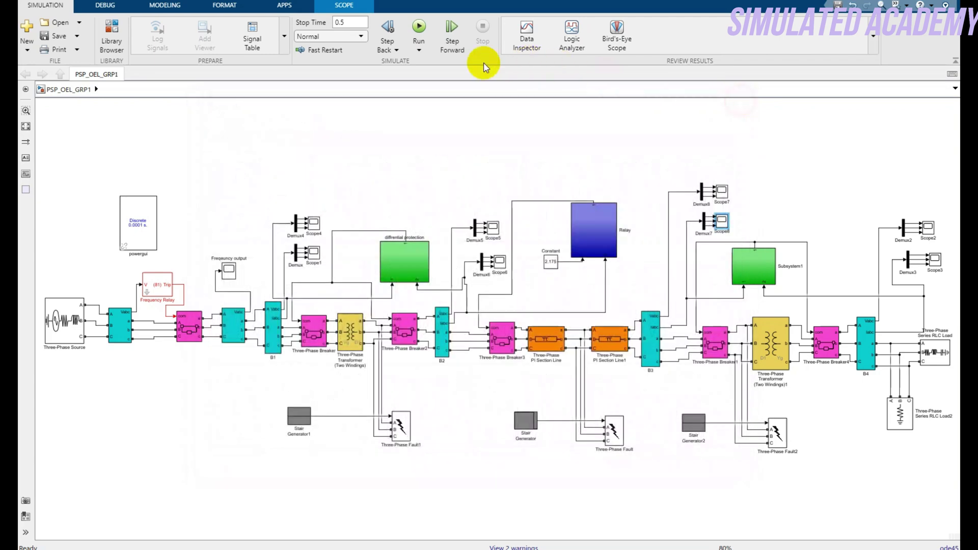
Reset the middle Stair Generator's Amplitude to all zeros
double_click(529, 420)
click(569, 426)
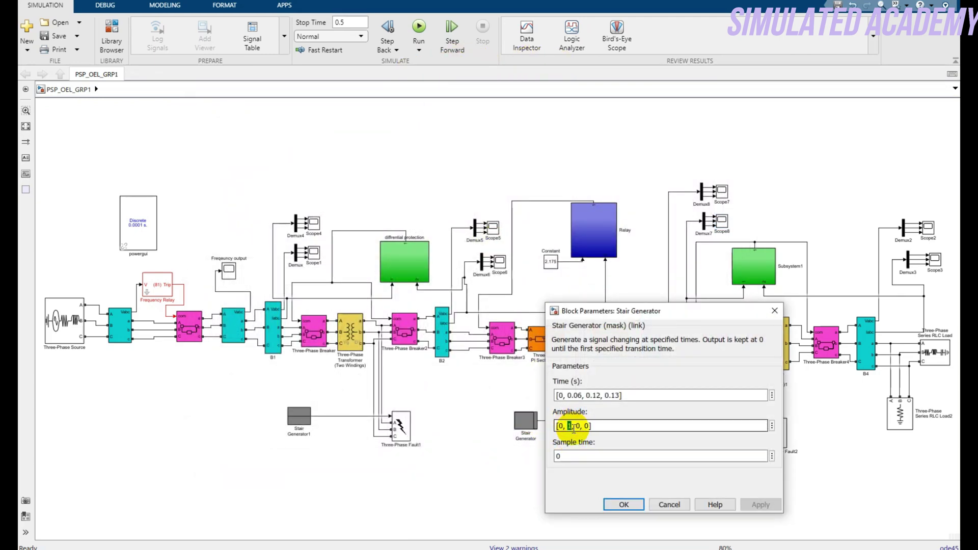
text(0)
click(622, 505)
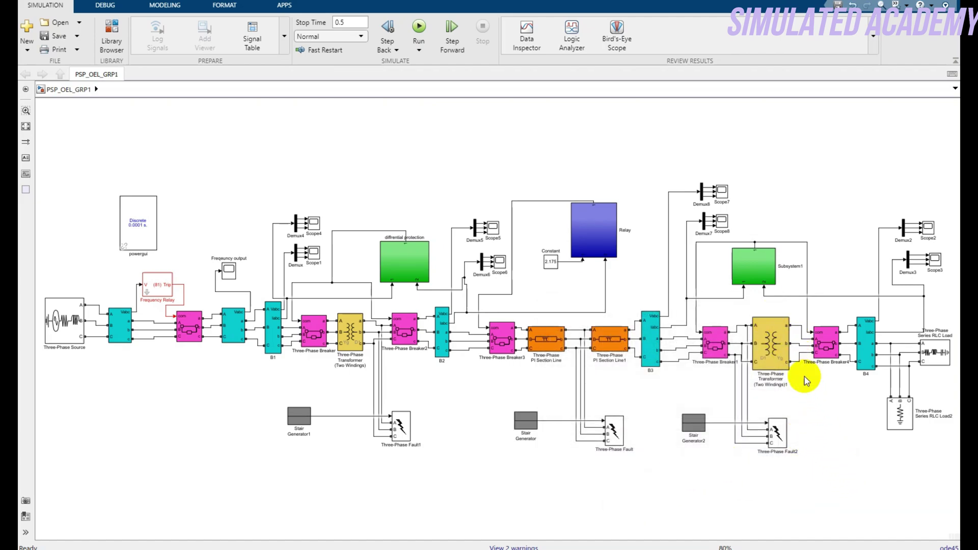
Insert a 1 into Stair Generator2's Amplitude values to enable its fault
double_click(694, 422)
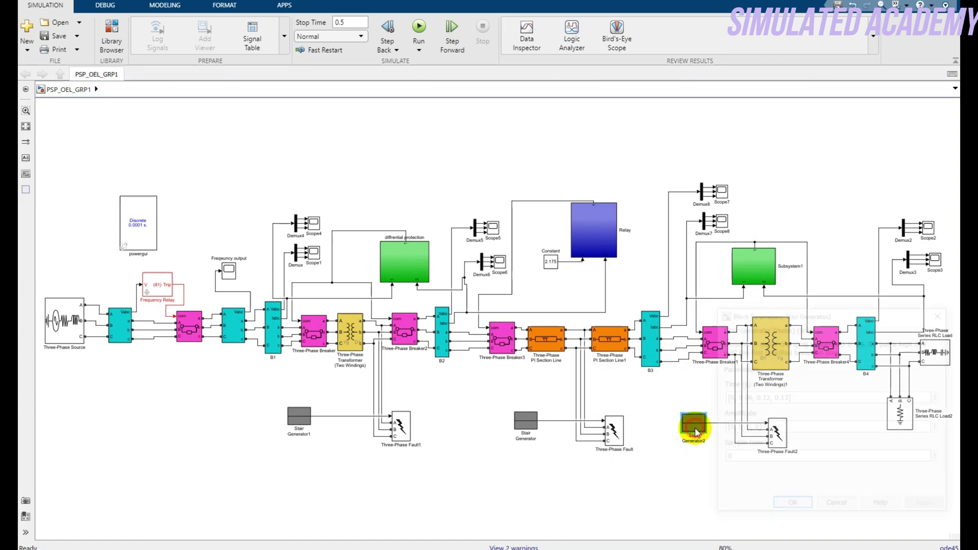
click(741, 428)
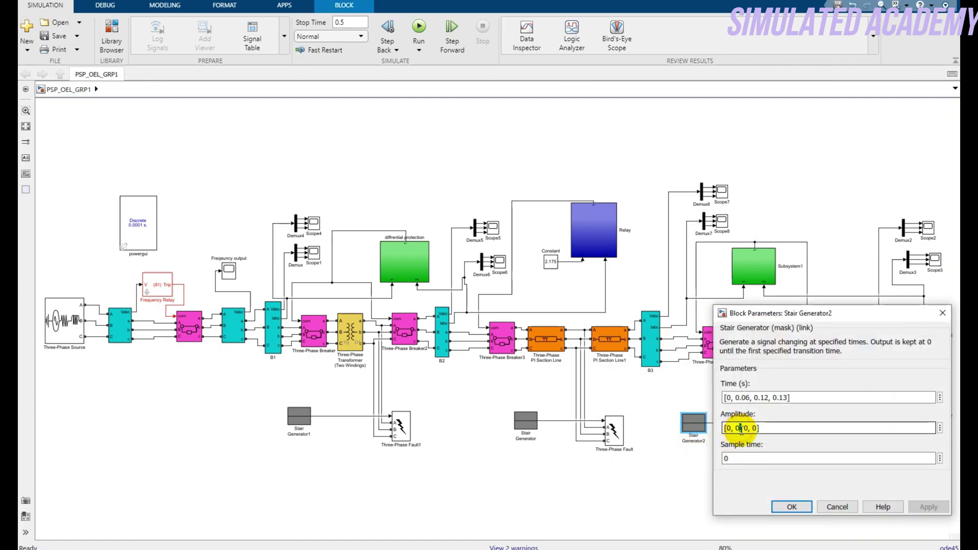
text(1)
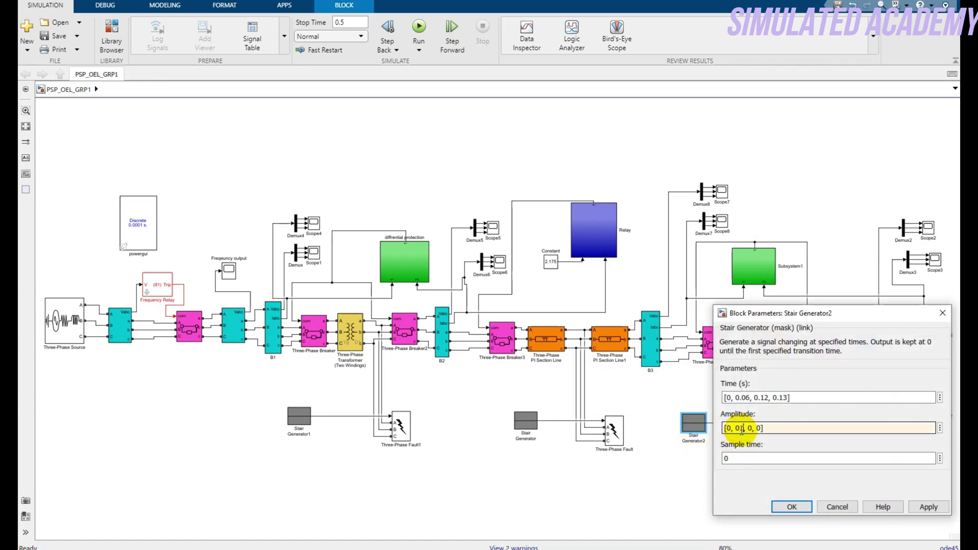
click(791, 506)
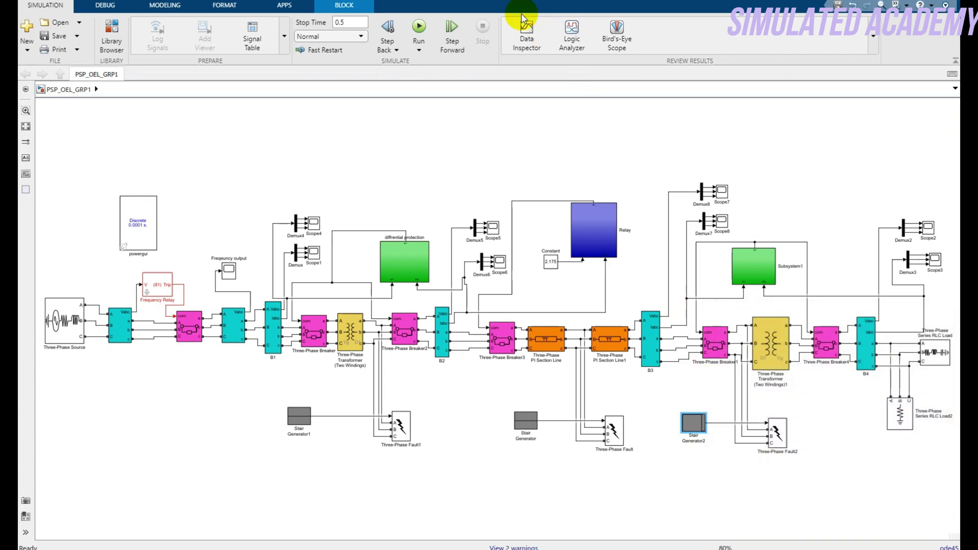
Run the simulation and review the Scope2 waveforms dropping to zero during the fault
click(421, 26)
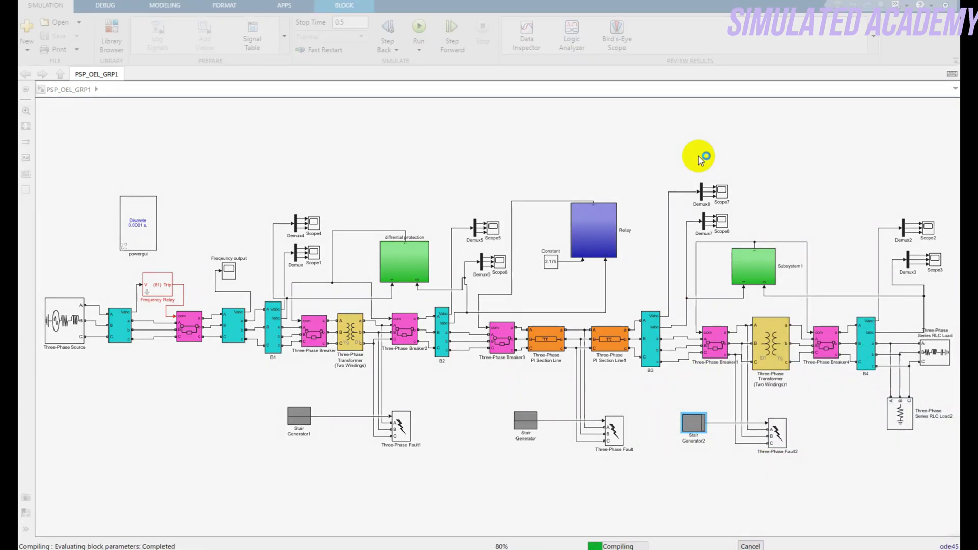
double_click(928, 228)
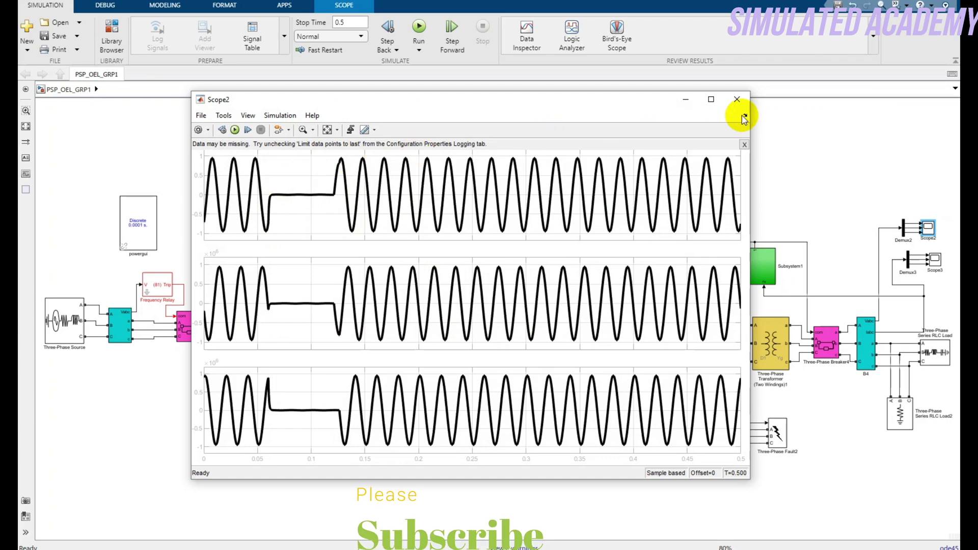
click(737, 104)
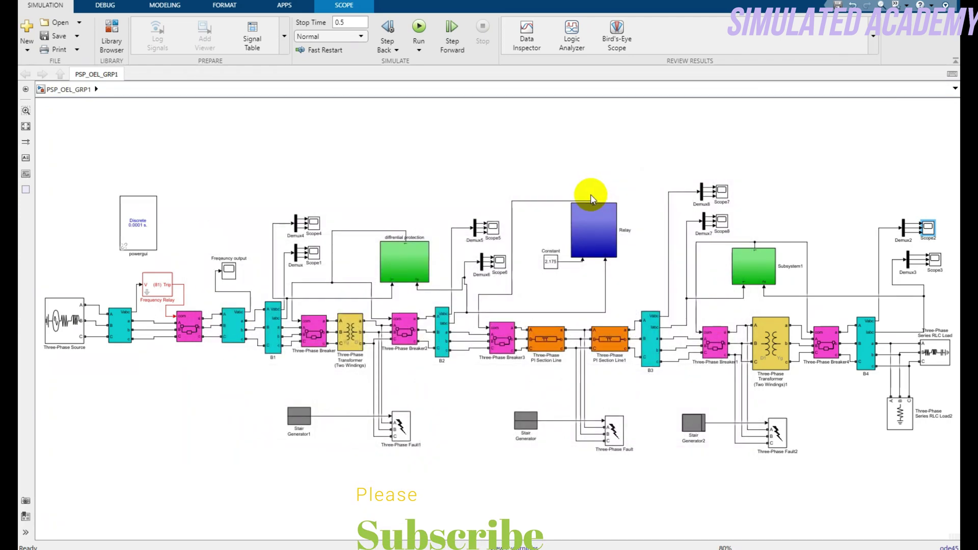
click(399, 263)
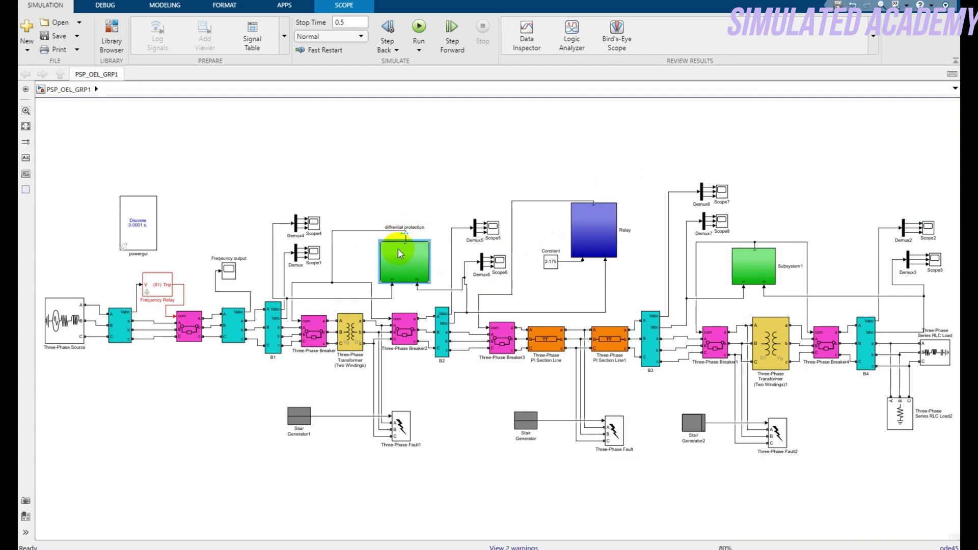
double_click(398, 250)
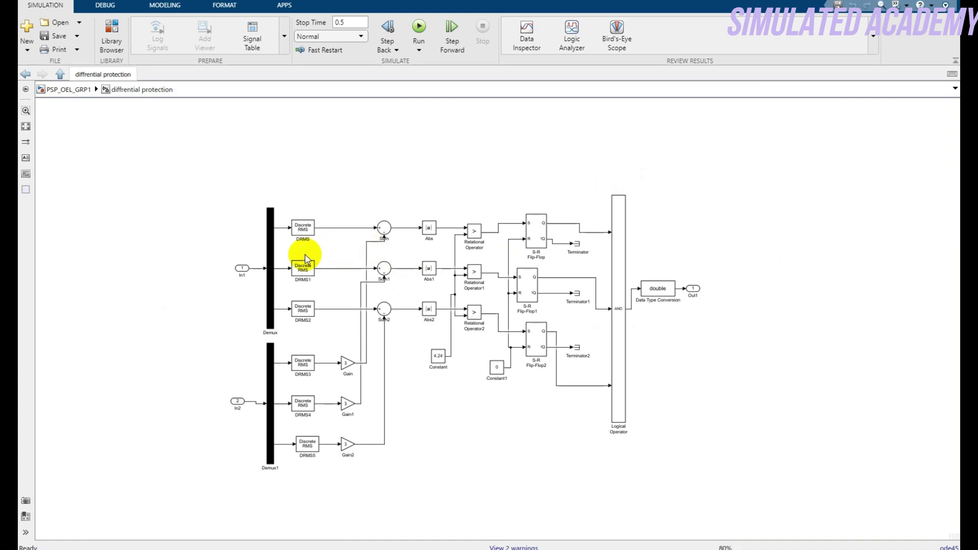
click(243, 269)
click(253, 389)
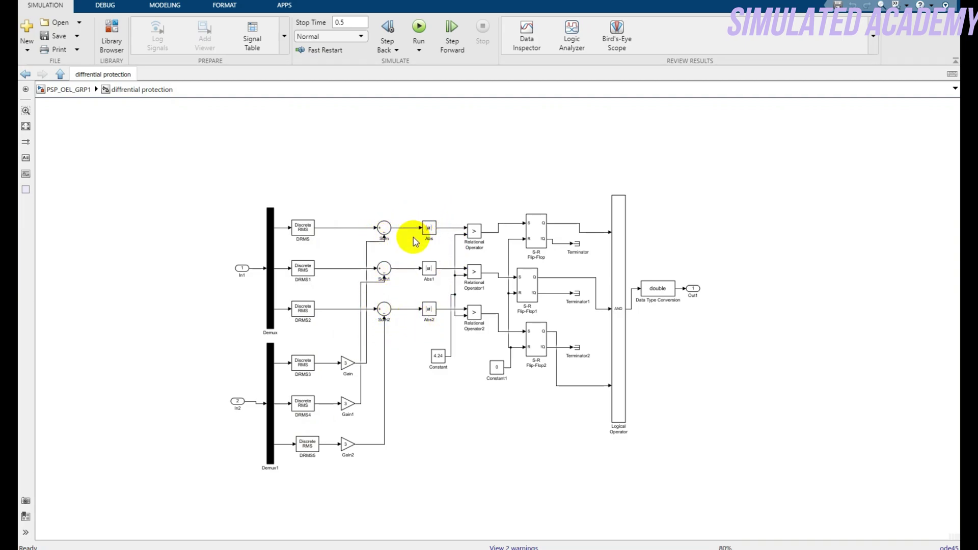
click(24, 128)
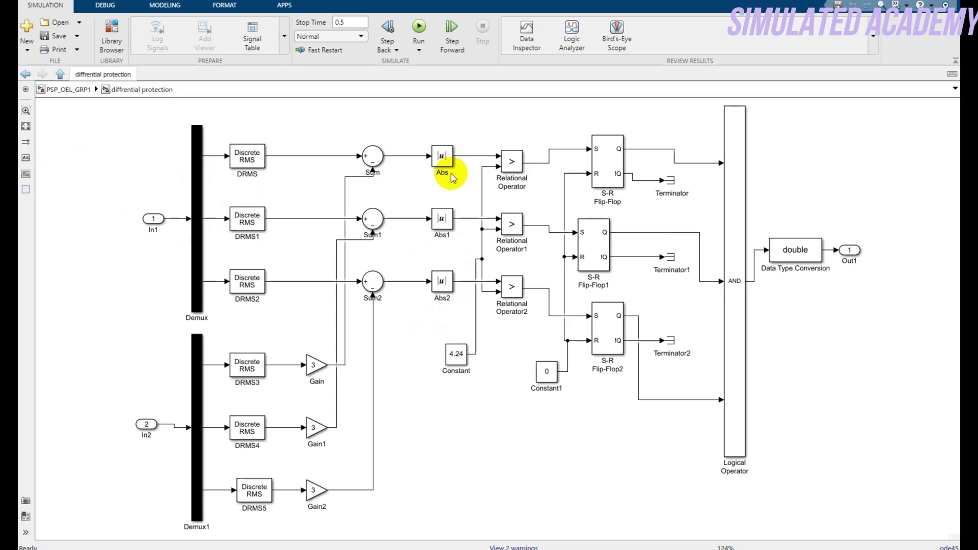
click(461, 352)
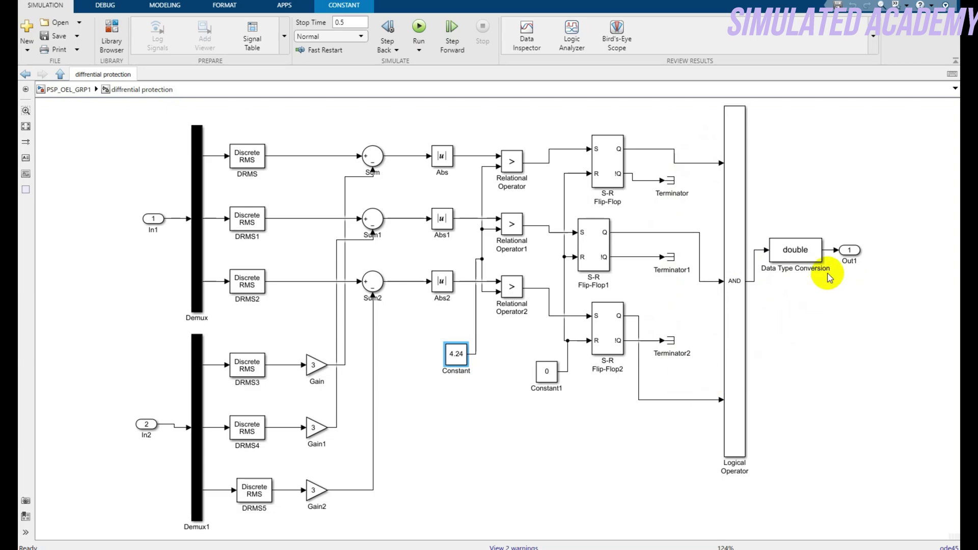
click(798, 251)
click(736, 288)
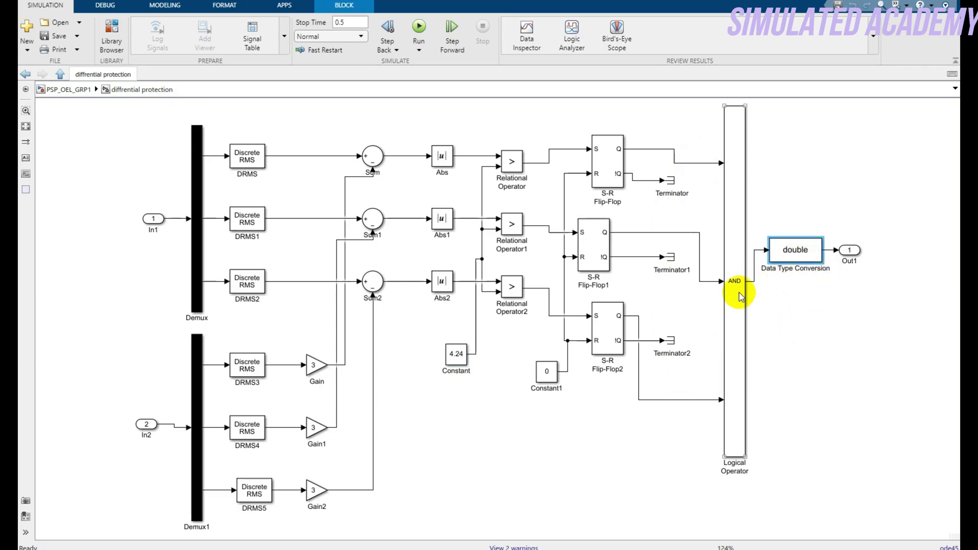
click(796, 257)
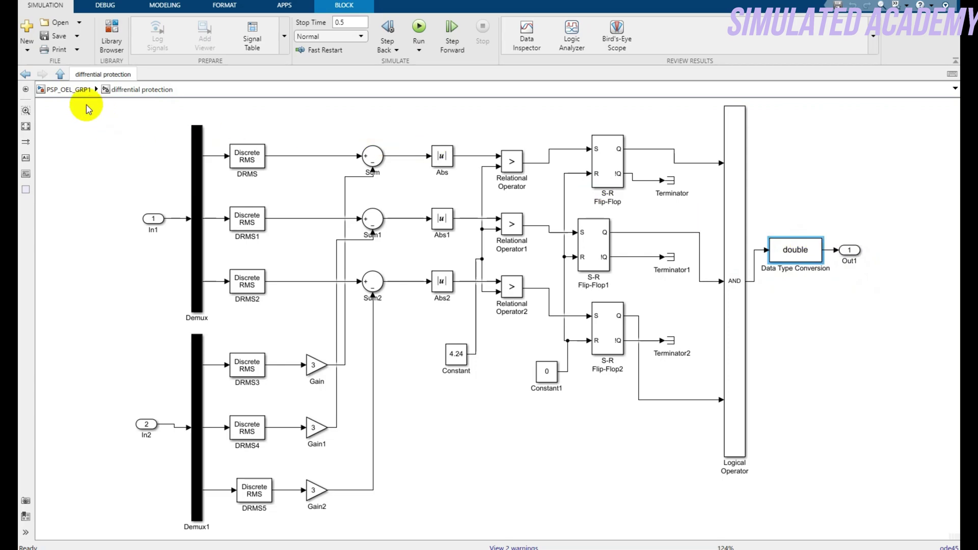
click(59, 75)
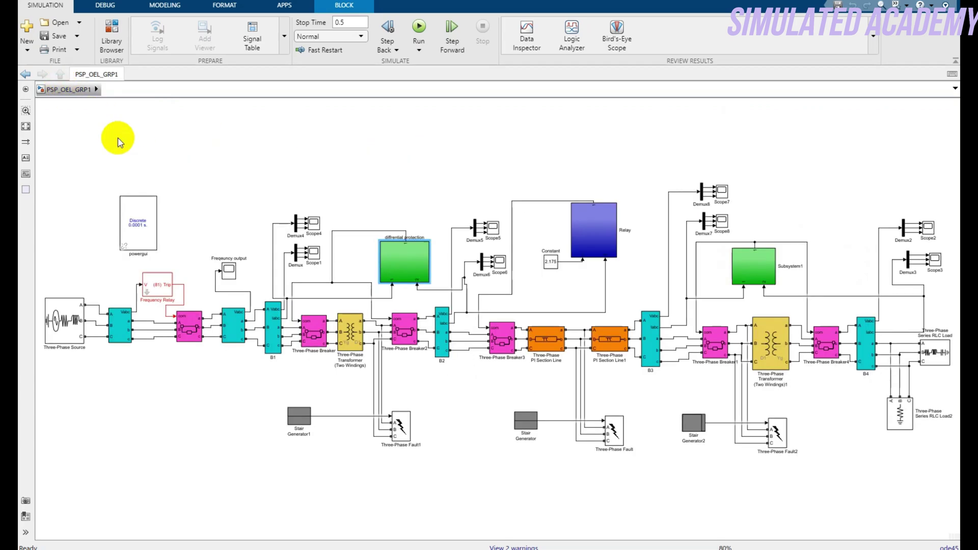
double_click(591, 237)
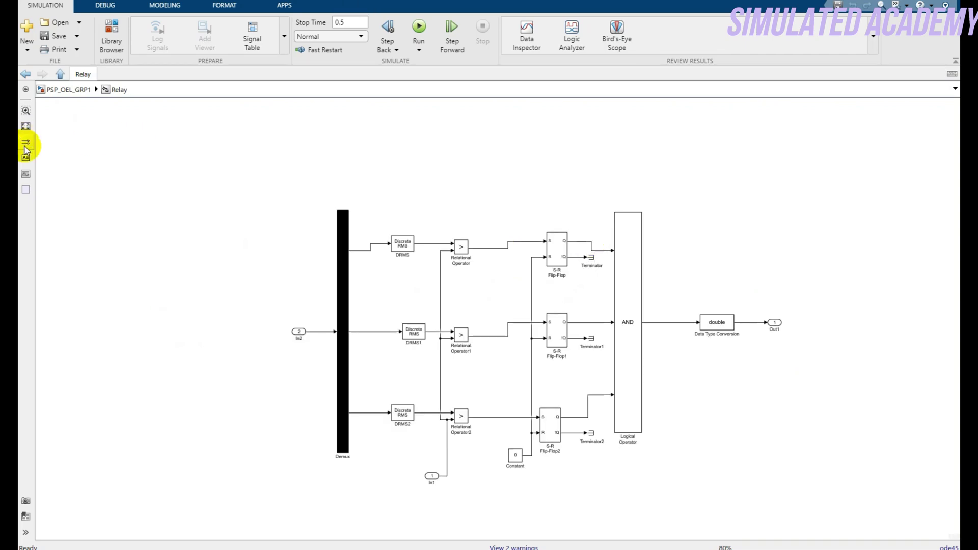
click(26, 127)
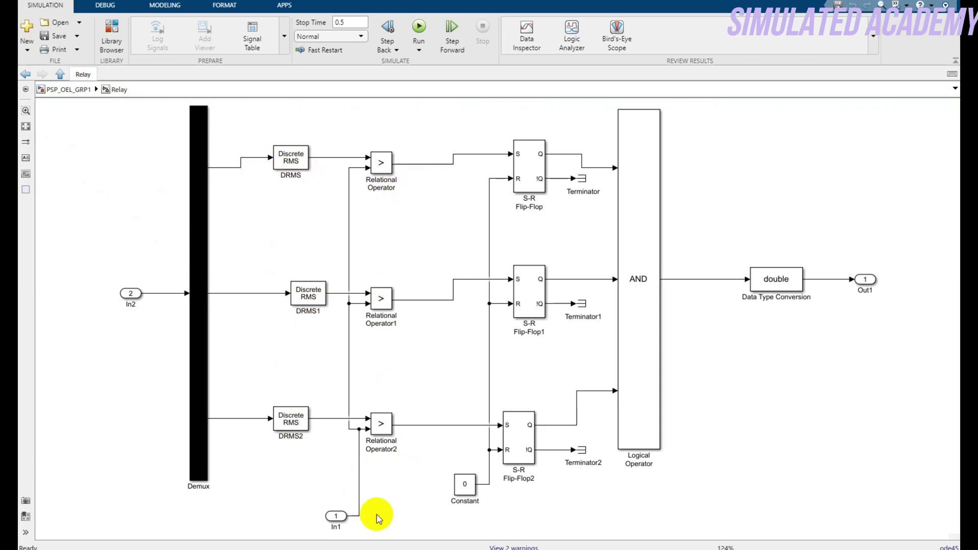
click(68, 90)
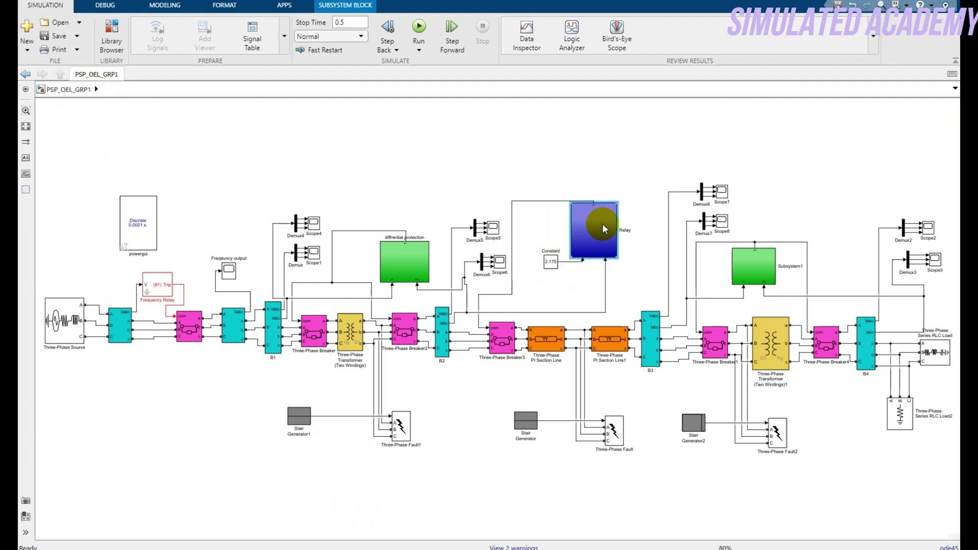
double_click(583, 226)
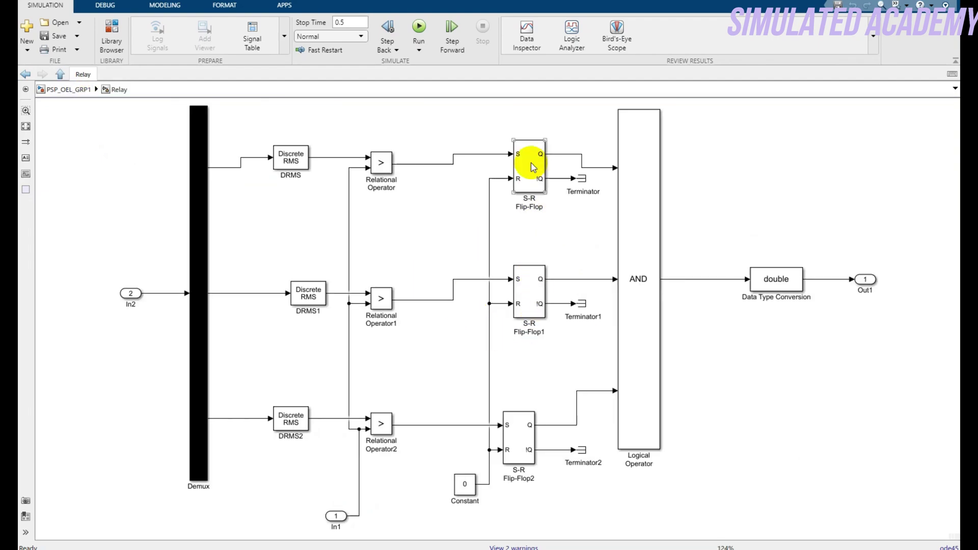
click(68, 90)
double_click(754, 258)
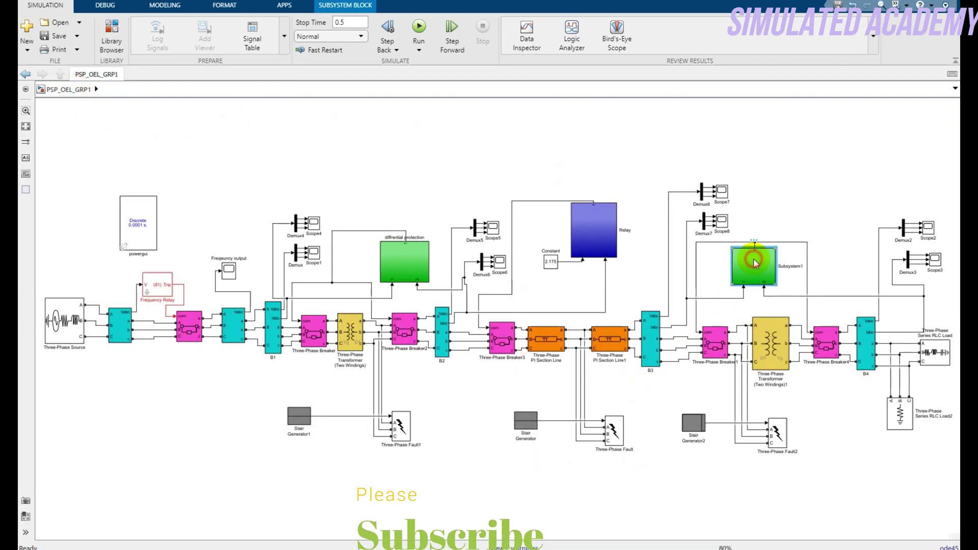
click(25, 126)
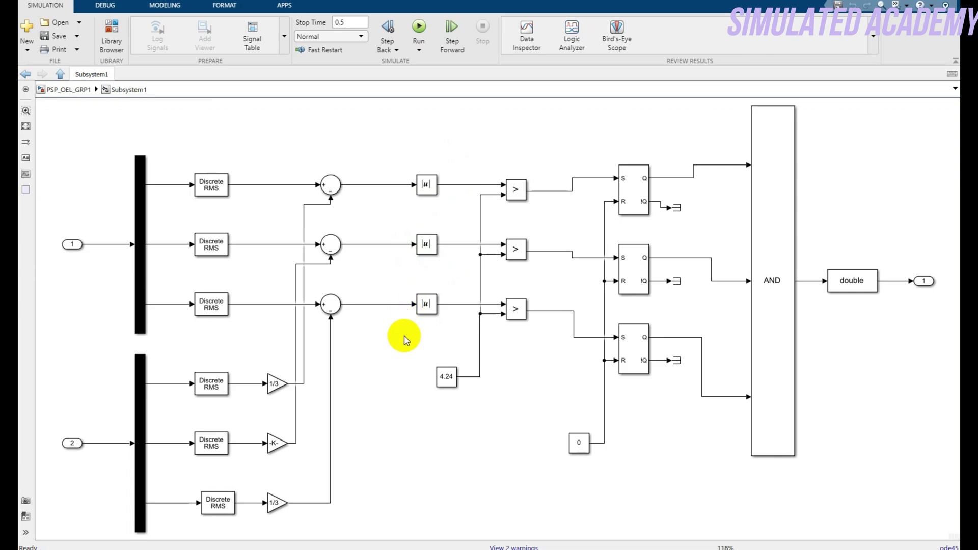
click(49, 95)
click(825, 347)
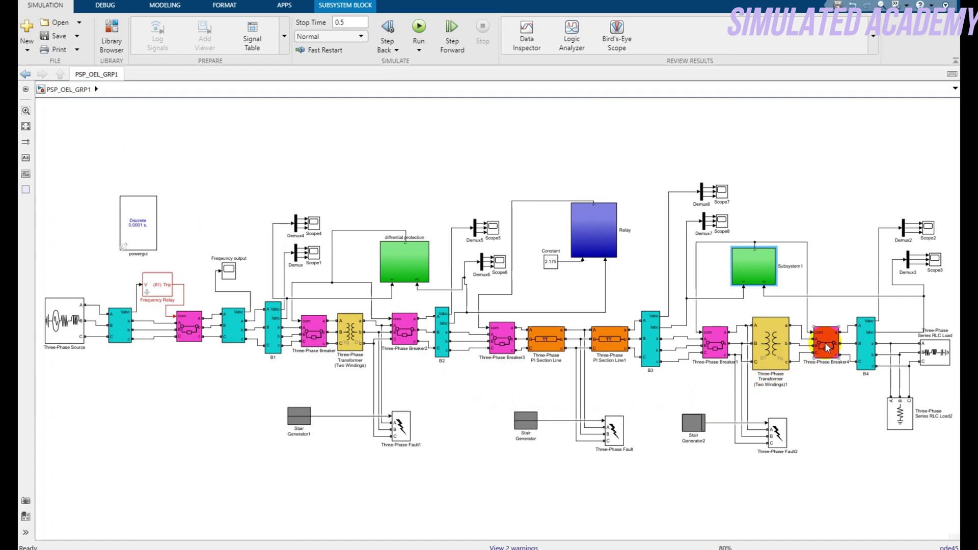